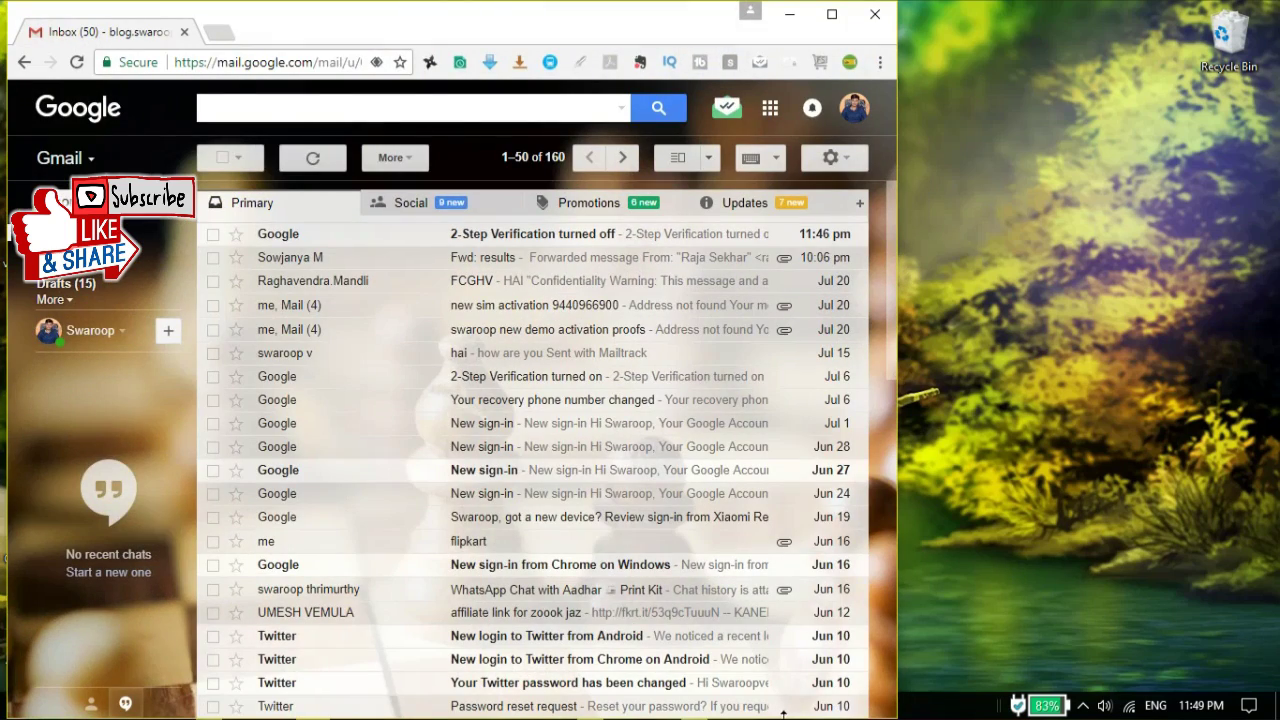
- Minimize the Gmail browser window to reach the desktop with MirrorGo
click(790, 14)
- Bring Gmail back and open My Account settings from the Google avatar menu
click(690, 708)
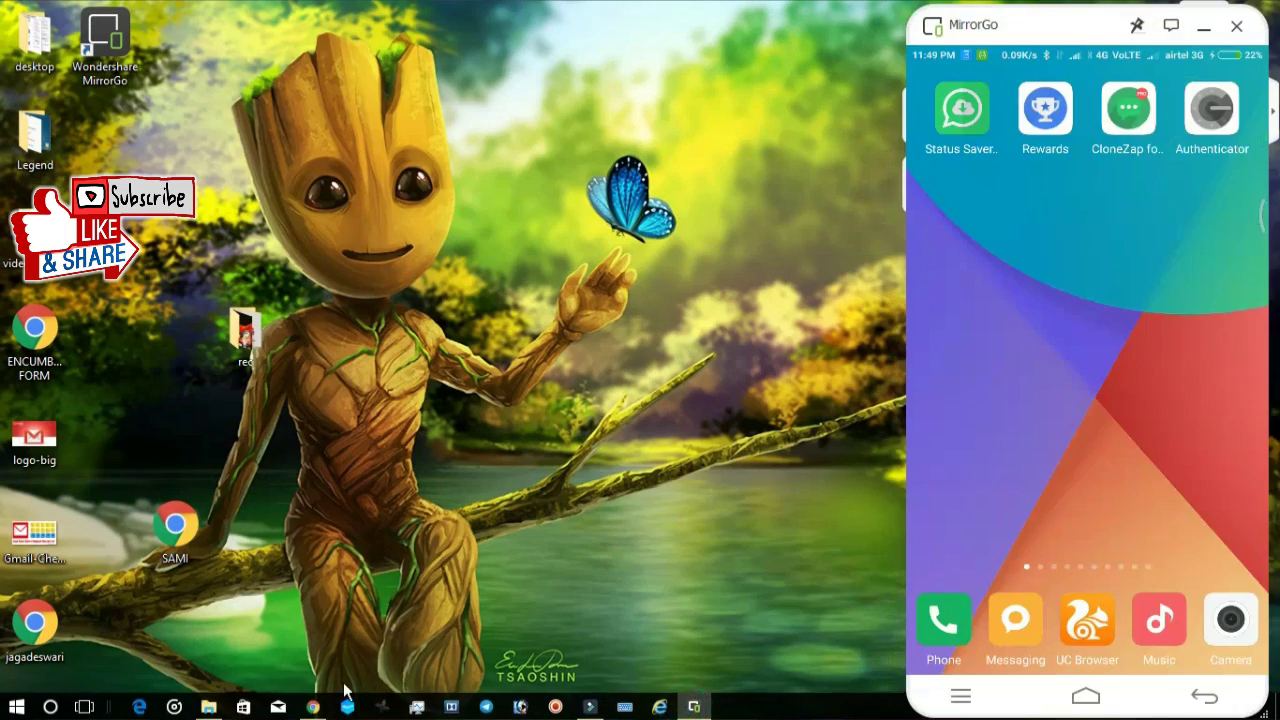
click(313, 706)
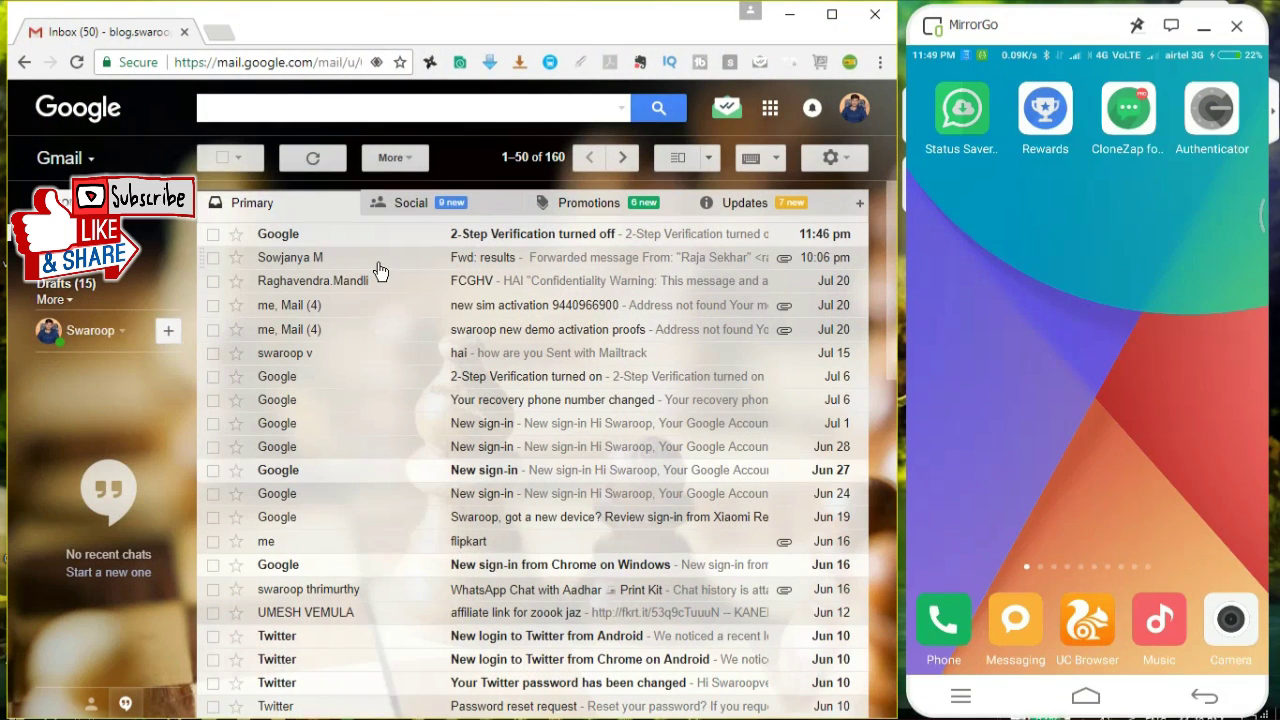
click(856, 112)
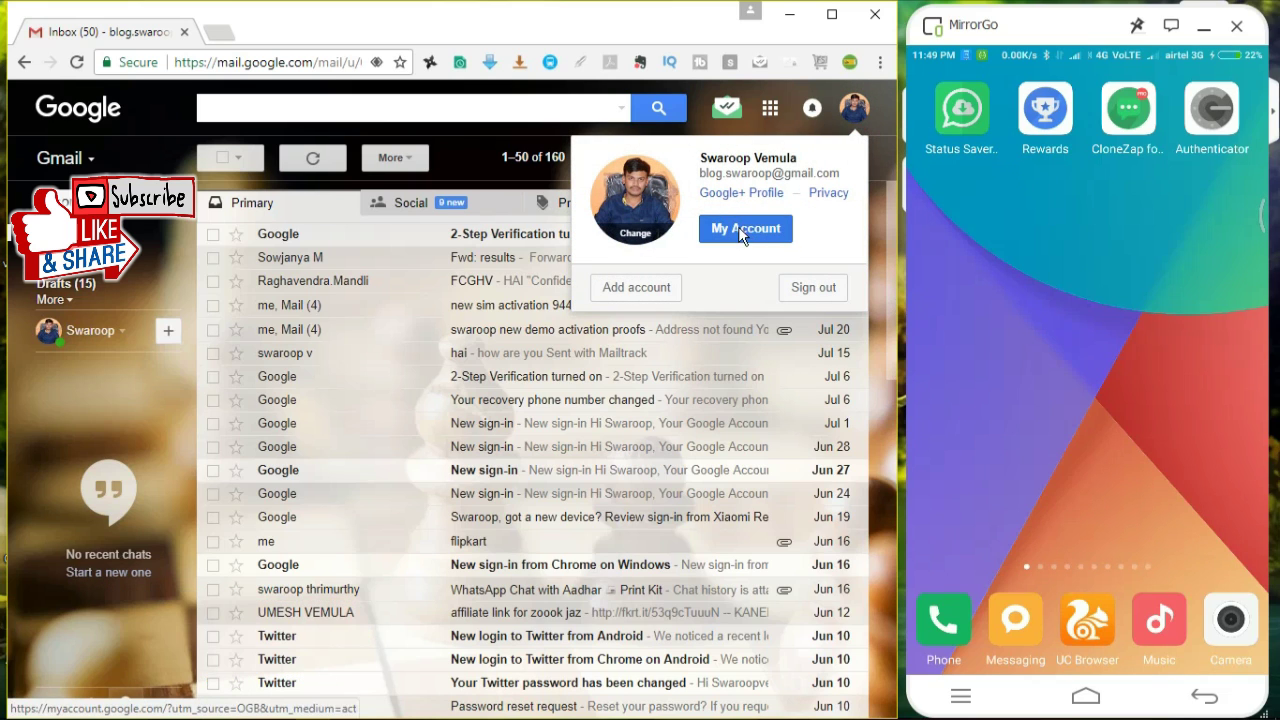
click(740, 228)
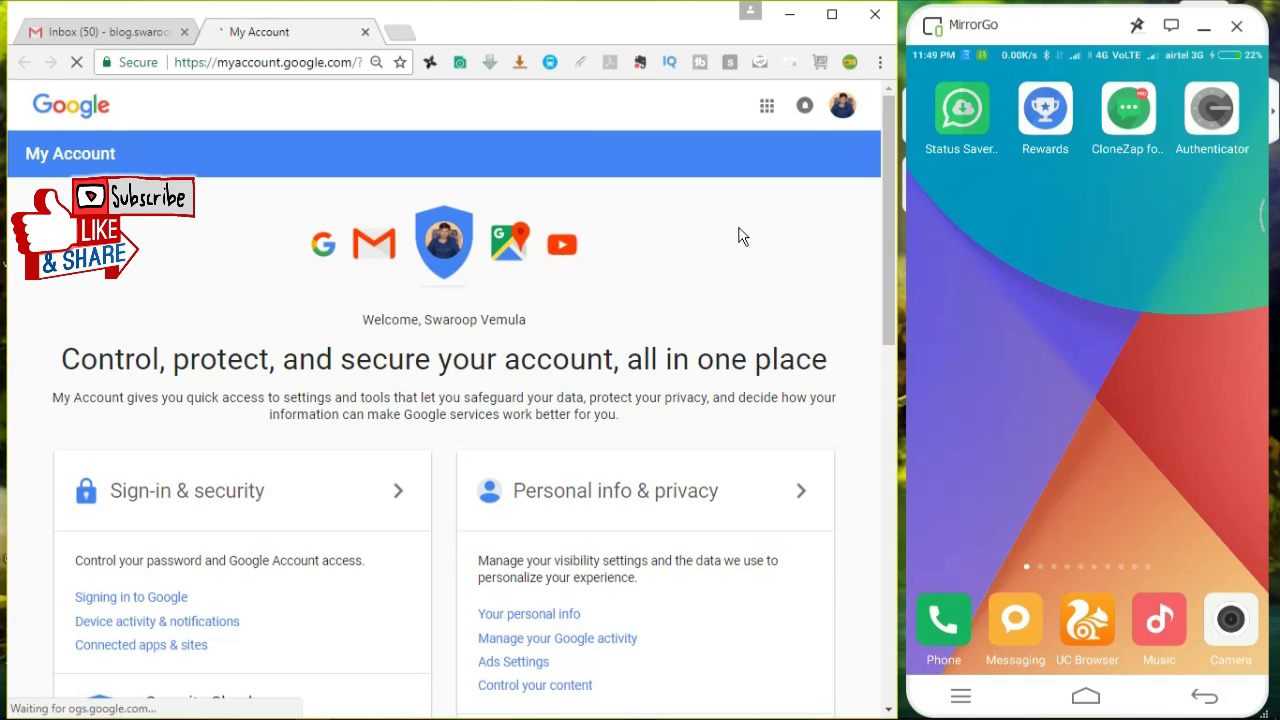
- Go to Sign-in & security and open the 2-Step Verification setting, currently Off
scroll(208, 499, down, 1)
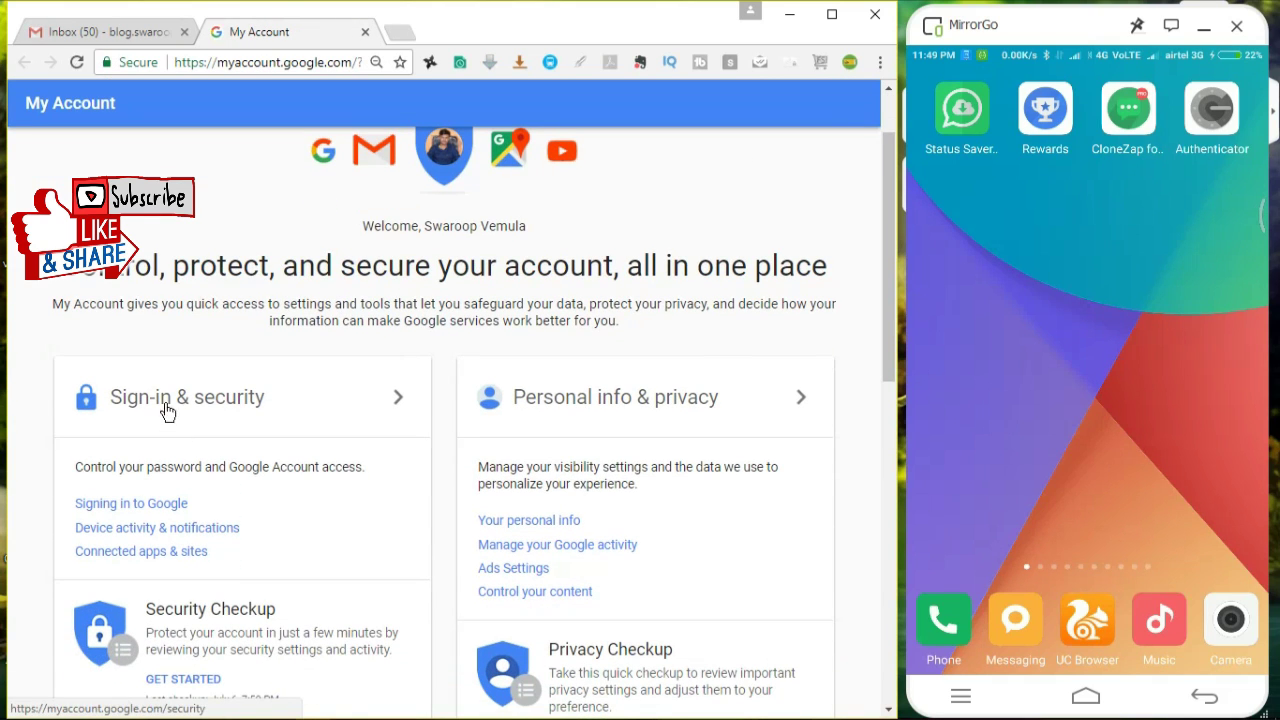
click(203, 400)
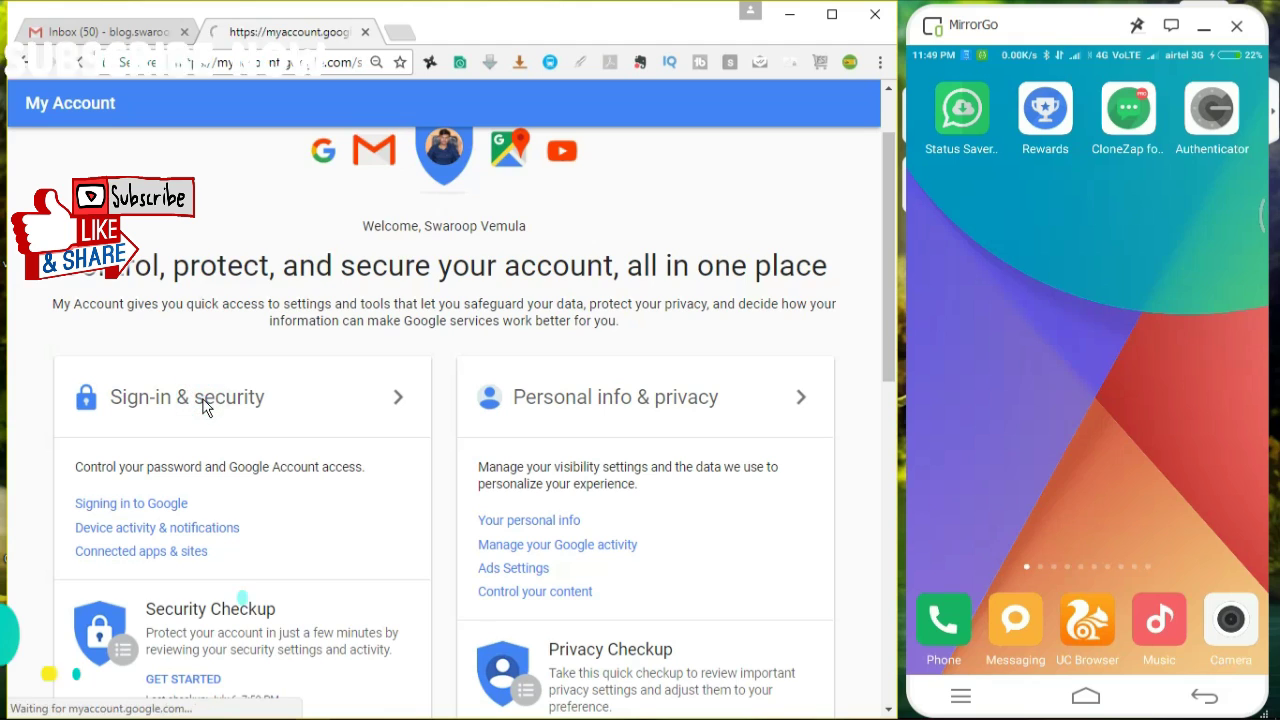
scroll(400, 320, down, 2)
scroll(400, 318, down, 5)
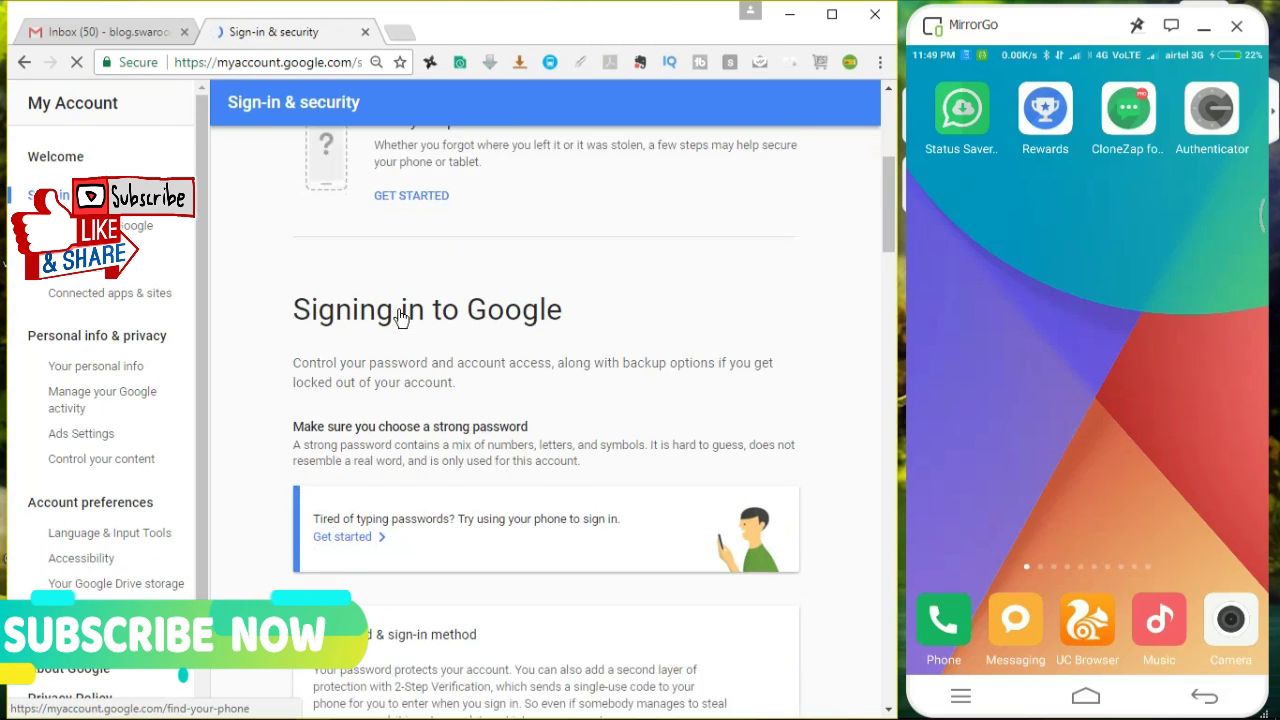
scroll(456, 305, down, 2)
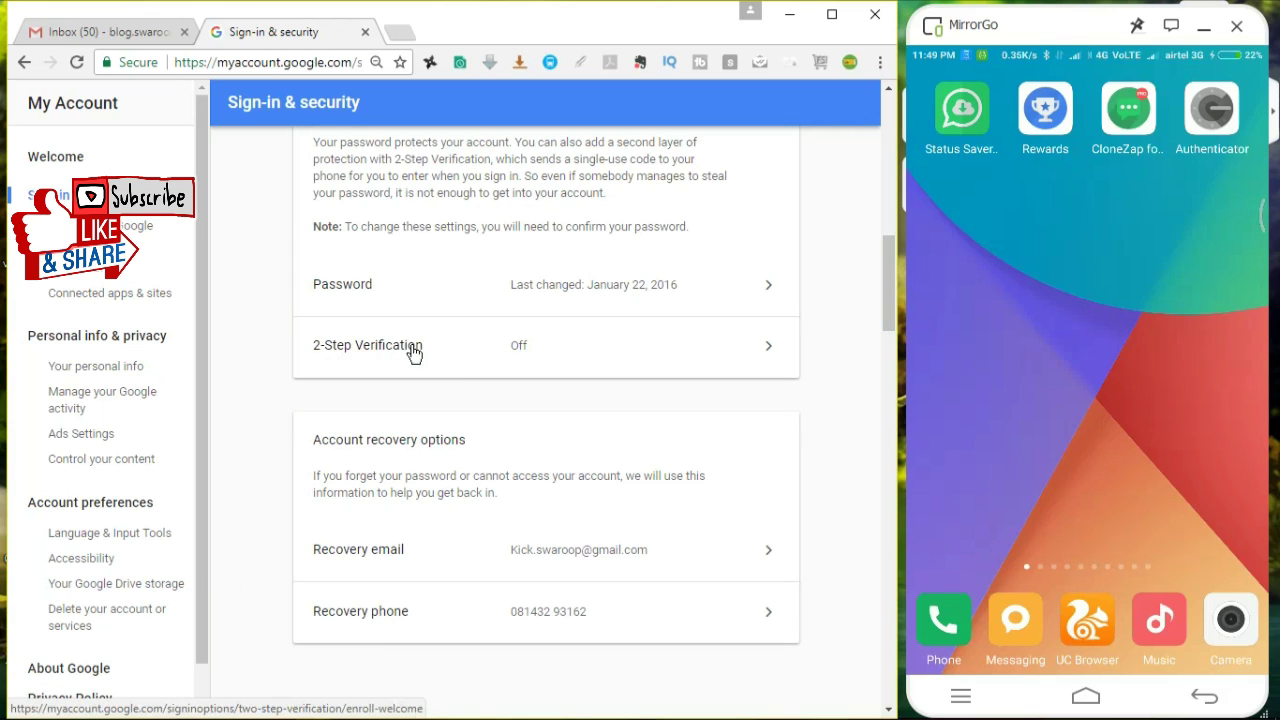
click(486, 354)
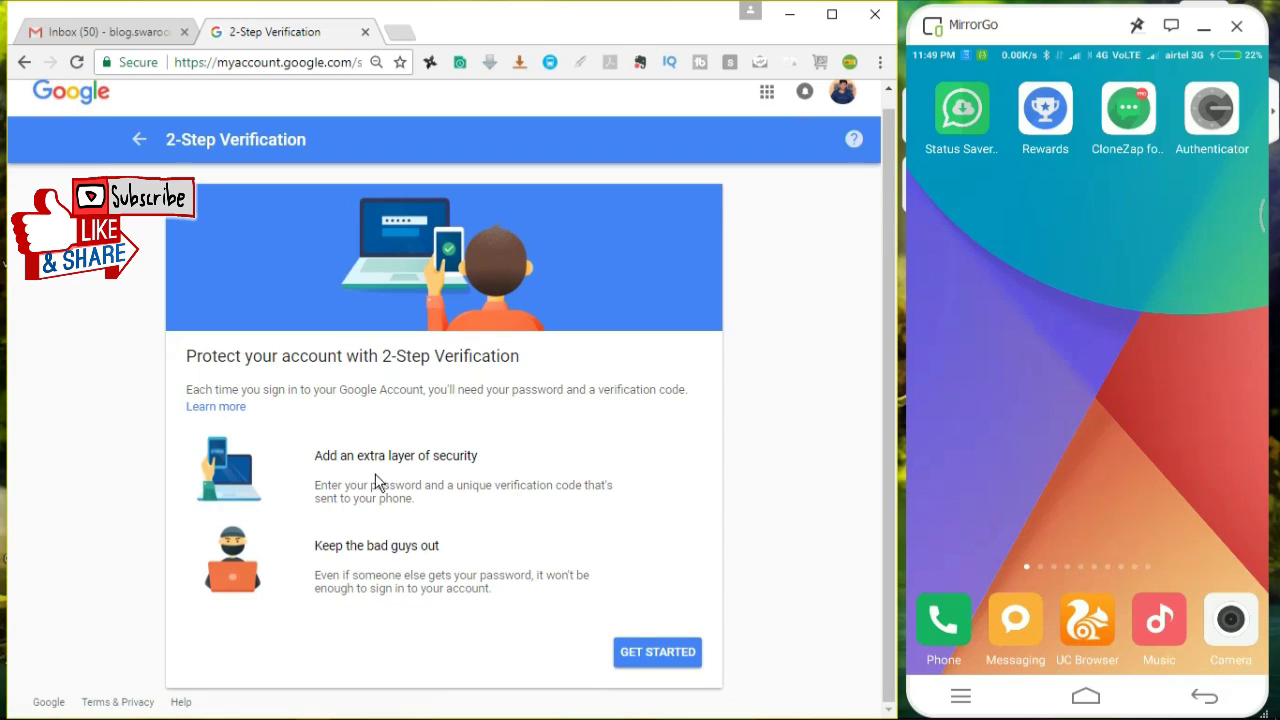
- Start 2-Step Verification setup and re-enter the account password after a sign-in error
click(641, 655)
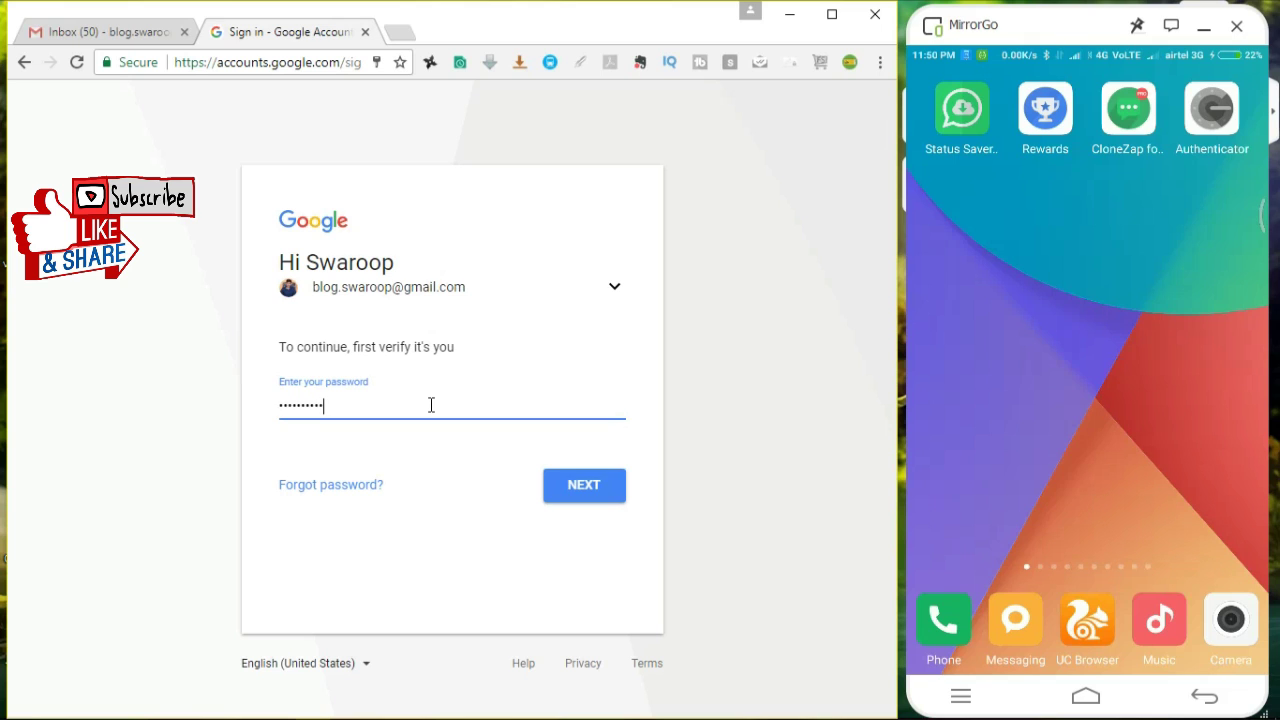
key(Return)
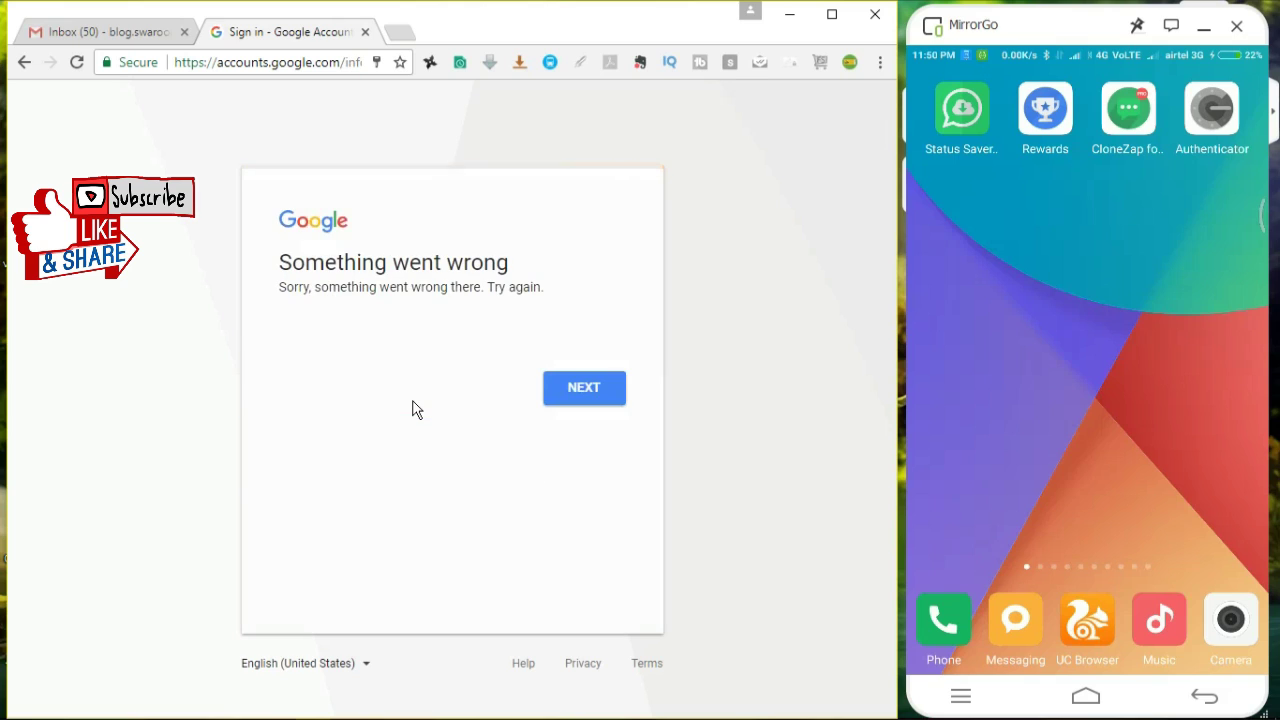
click(606, 398)
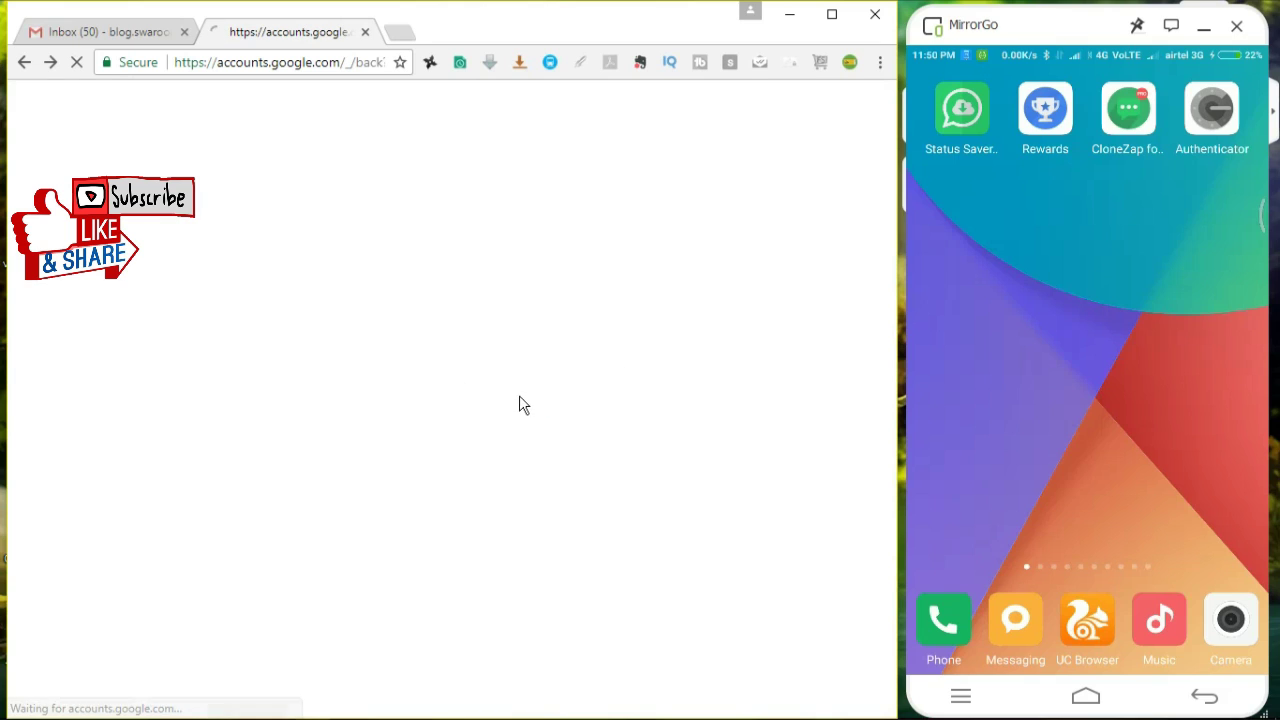
click(421, 410)
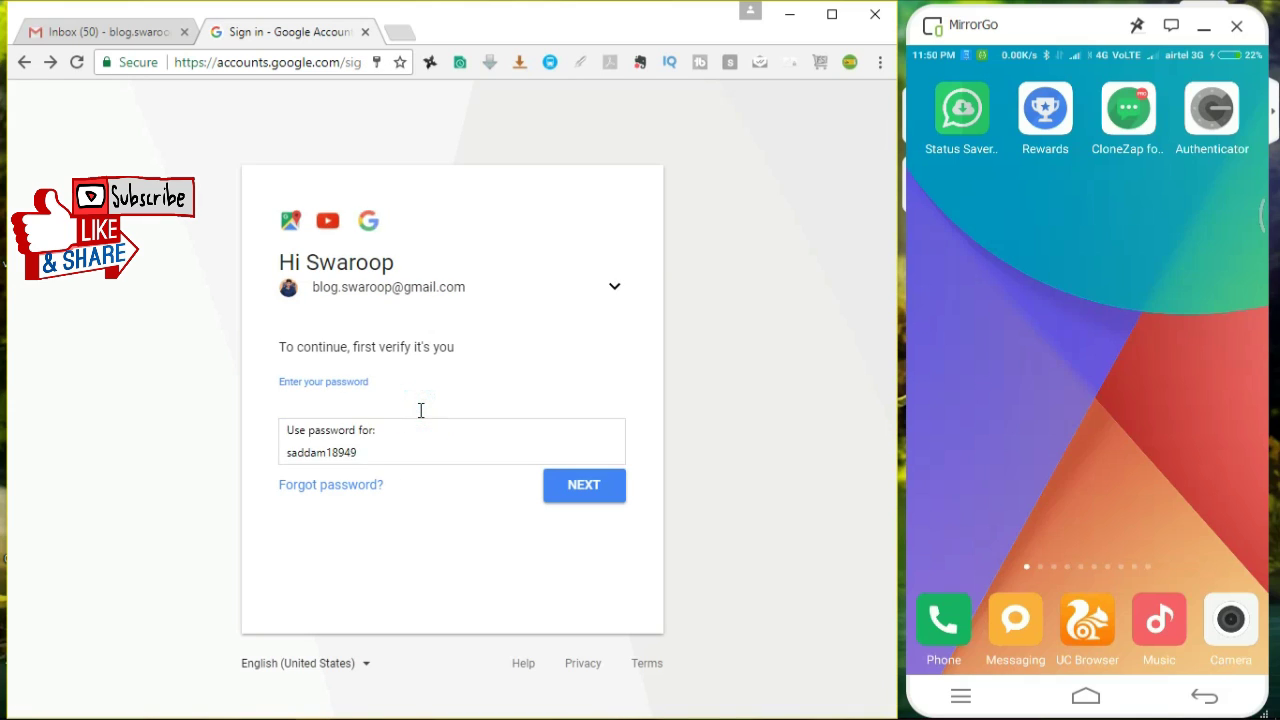
text(•••••••••)
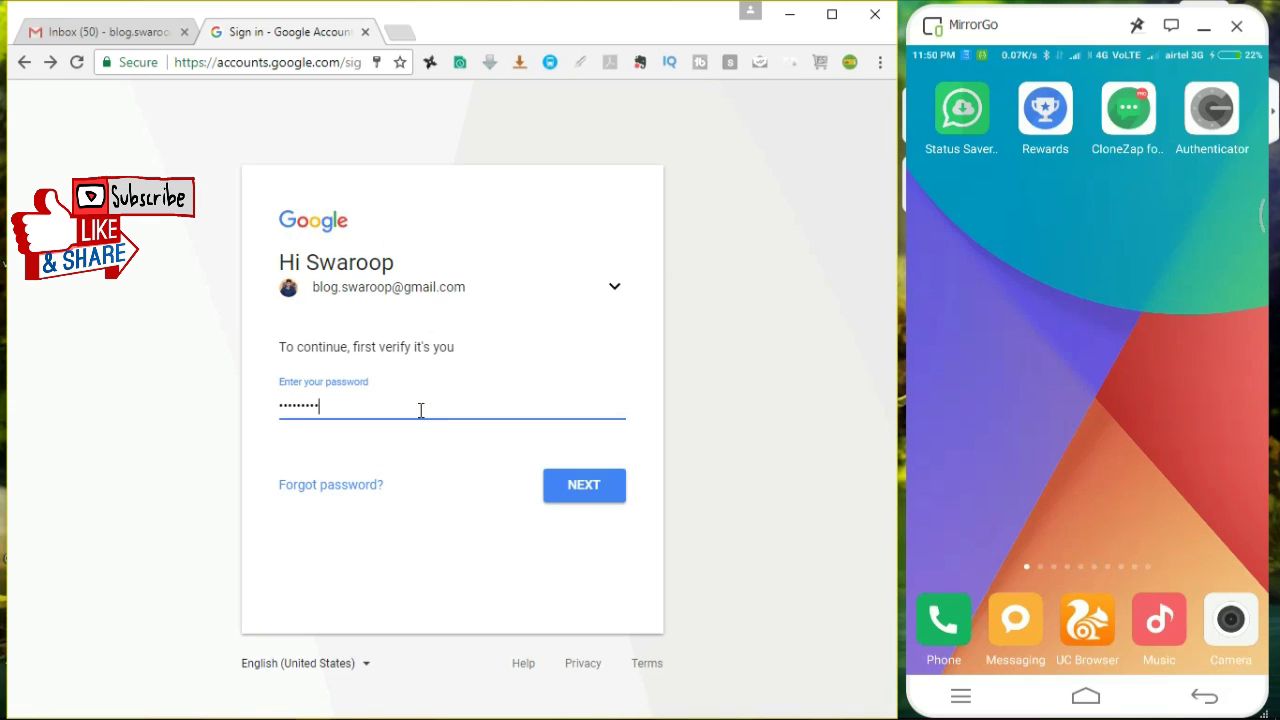
key(Return)
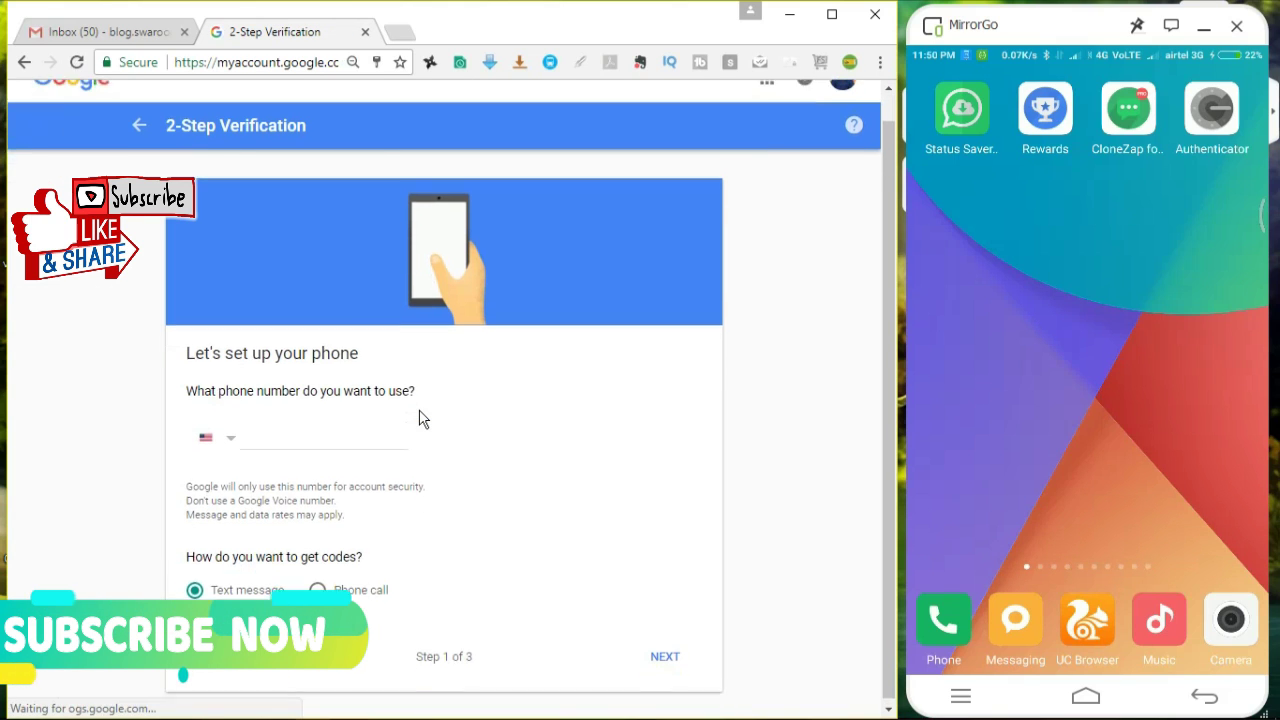
- Choose India +91 as the country and send the phone number for a text-message code
click(226, 434)
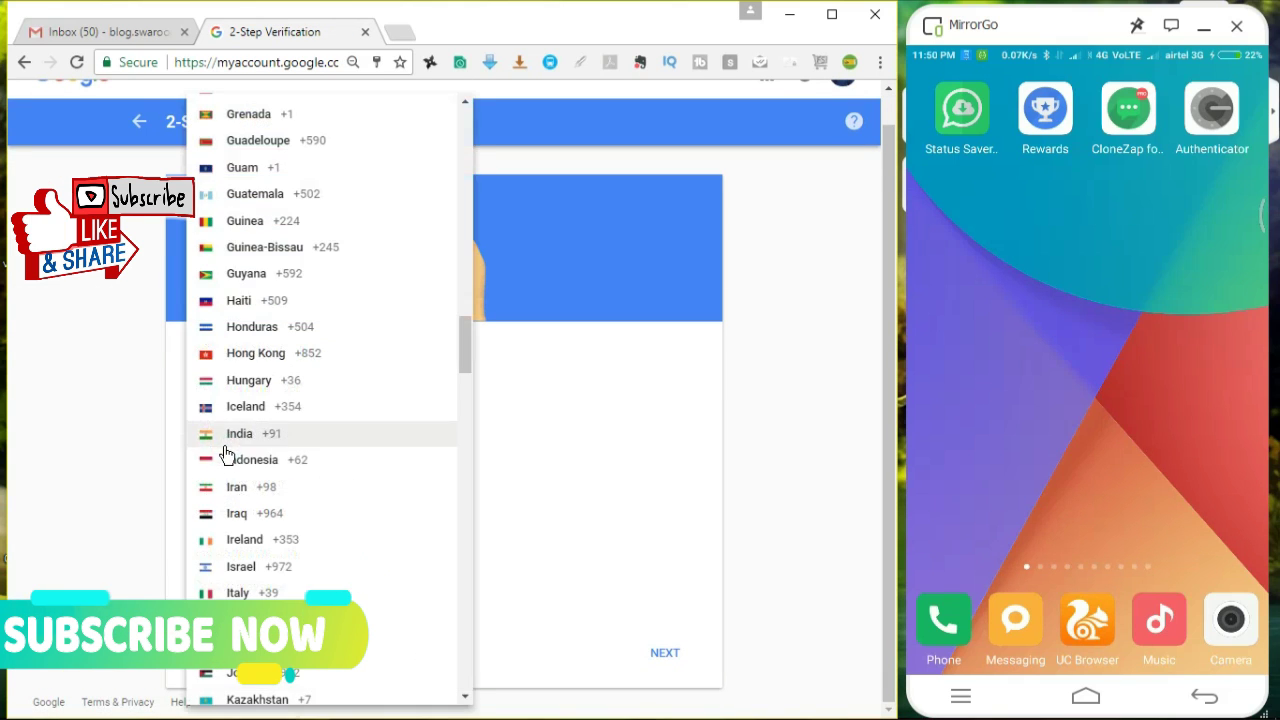
click(555, 440)
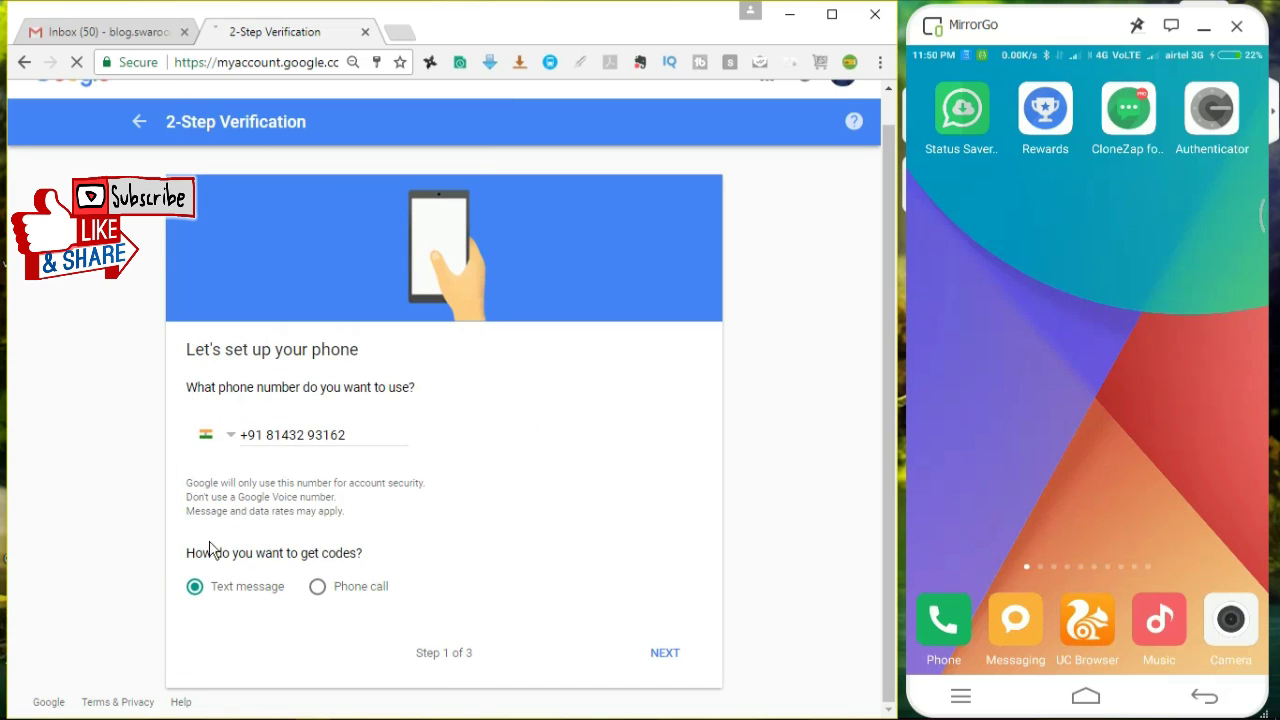
click(666, 660)
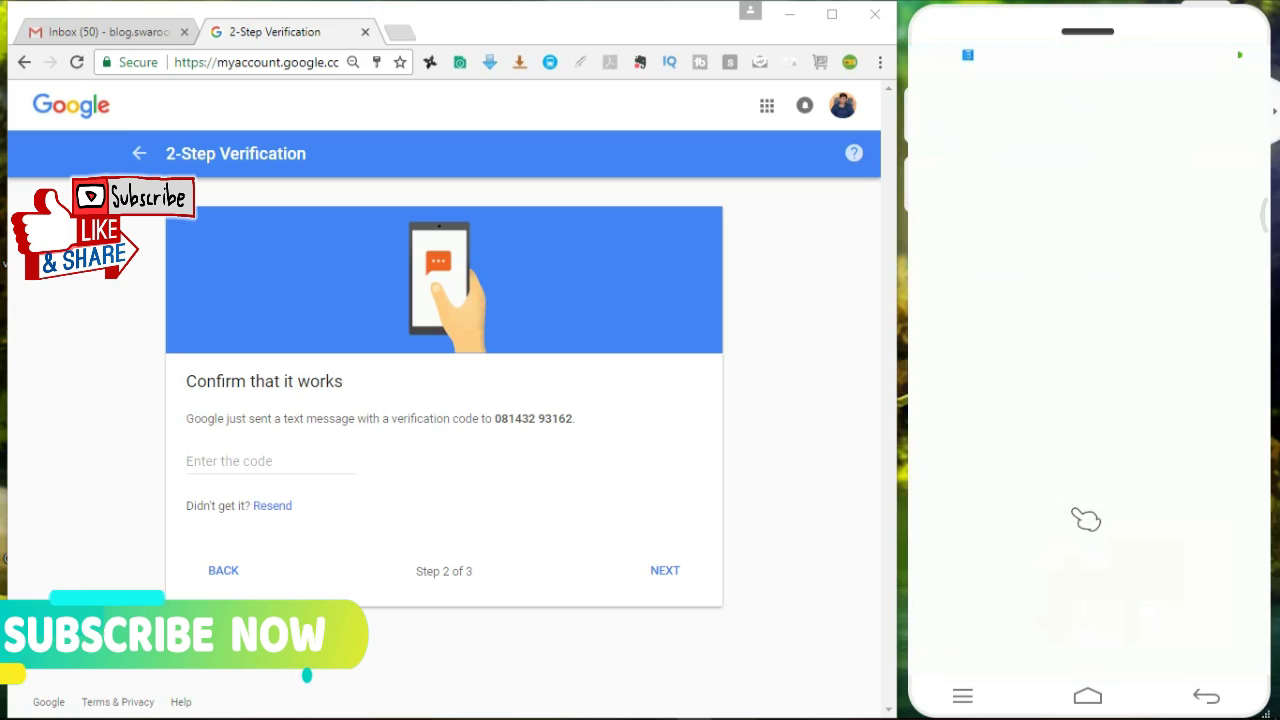
- Enter the texted verification code, fixing a mistyped digit, and submit it
click(259, 456)
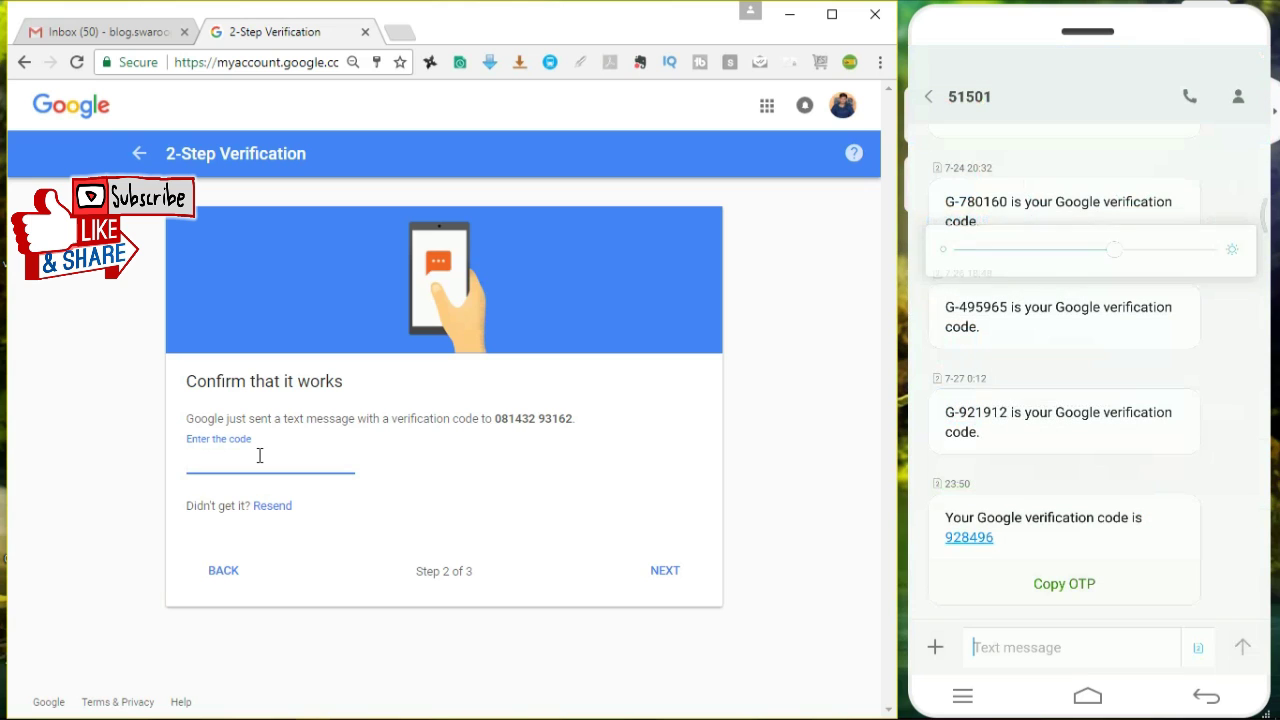
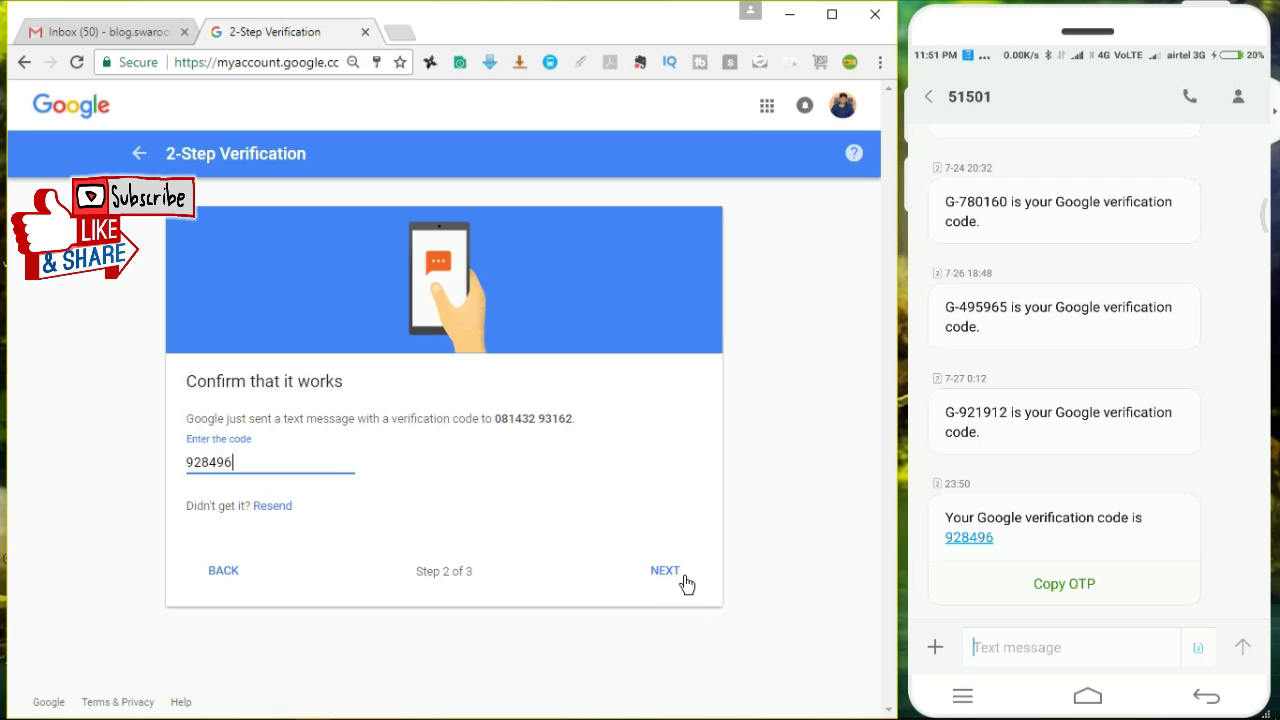
click(684, 580)
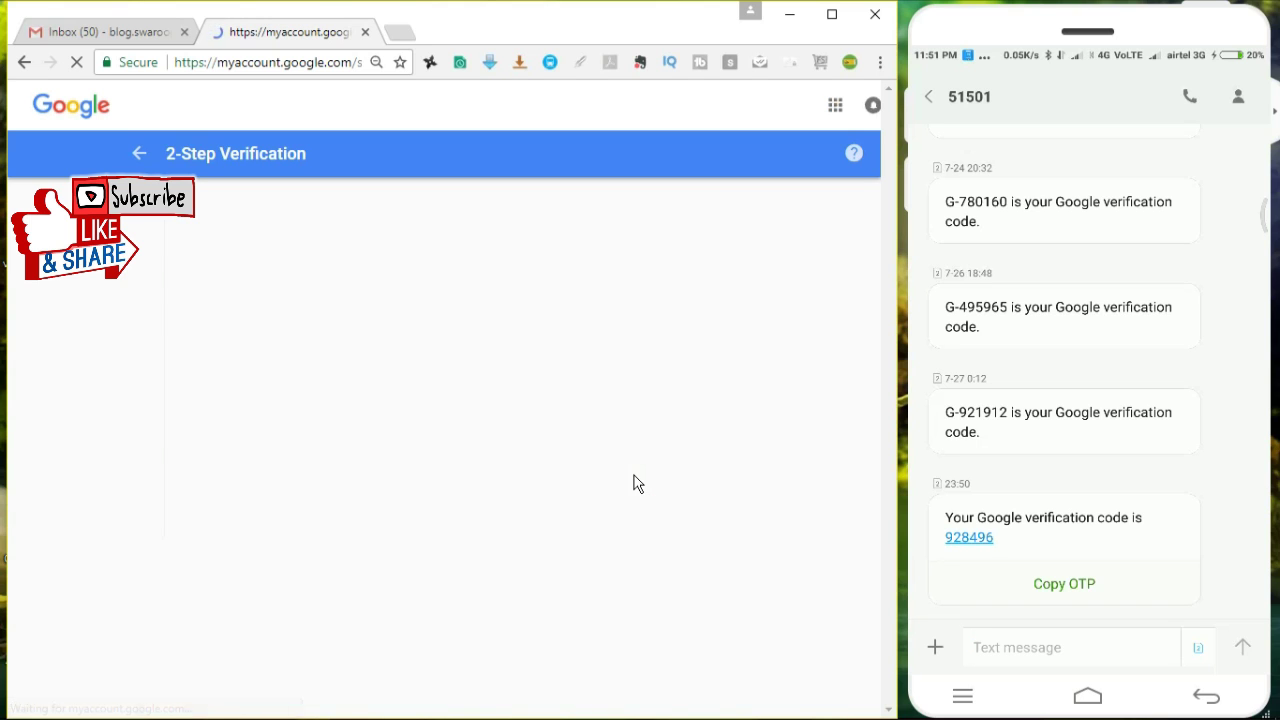
- Return to the top of the 2-Step Verification page and dismiss the mirrored phone's notification
scroll(550, 480, down, 3)
scroll(520, 443, up, 2)
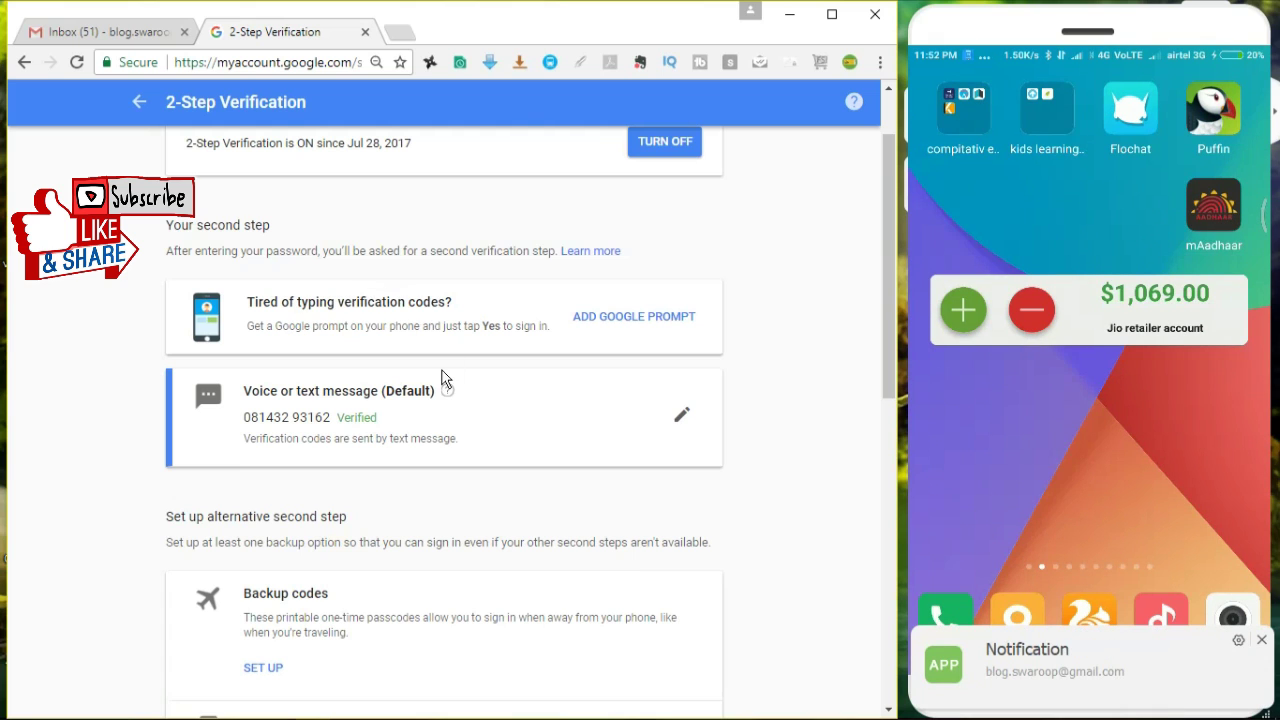
scroll(466, 402, up, 1)
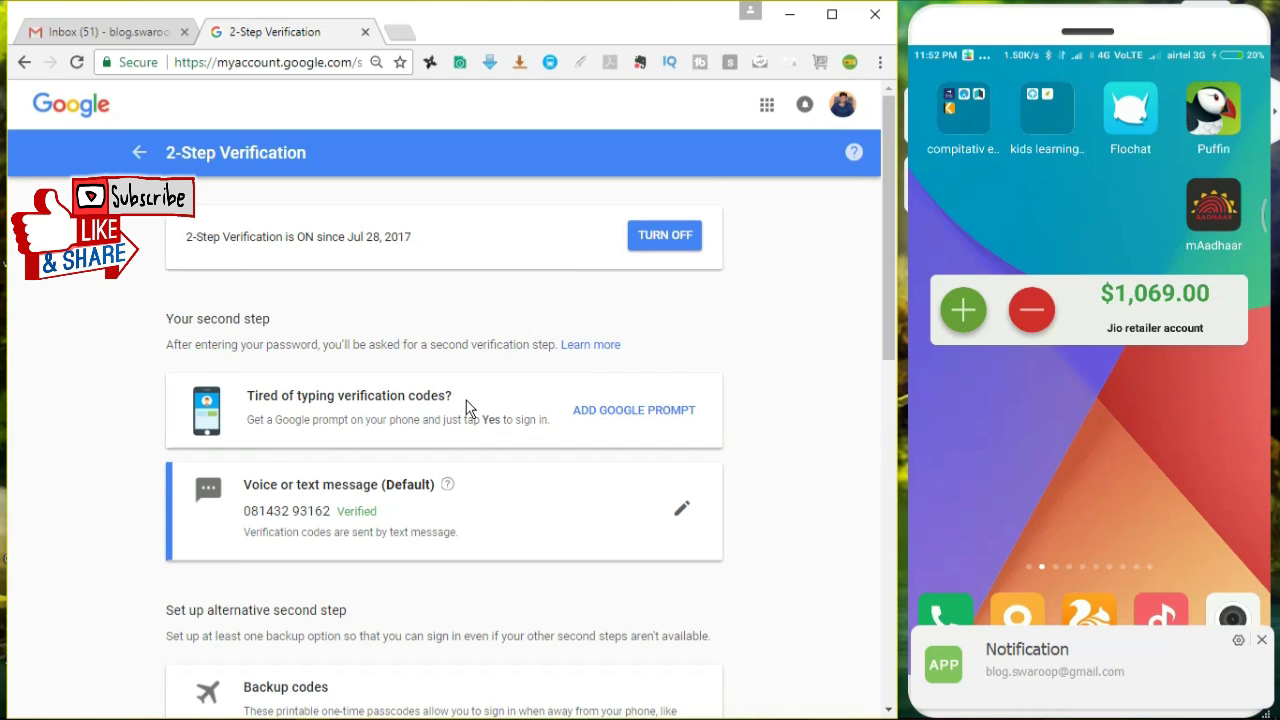
click(1261, 642)
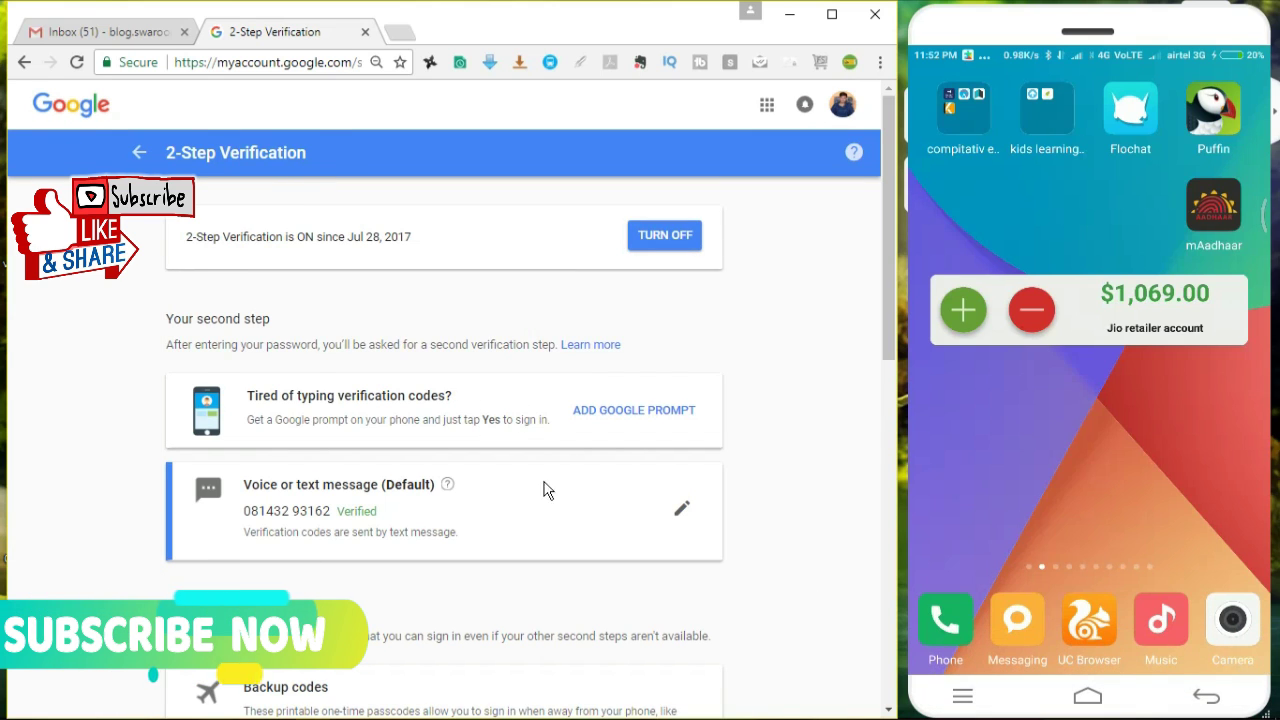
click(633, 417)
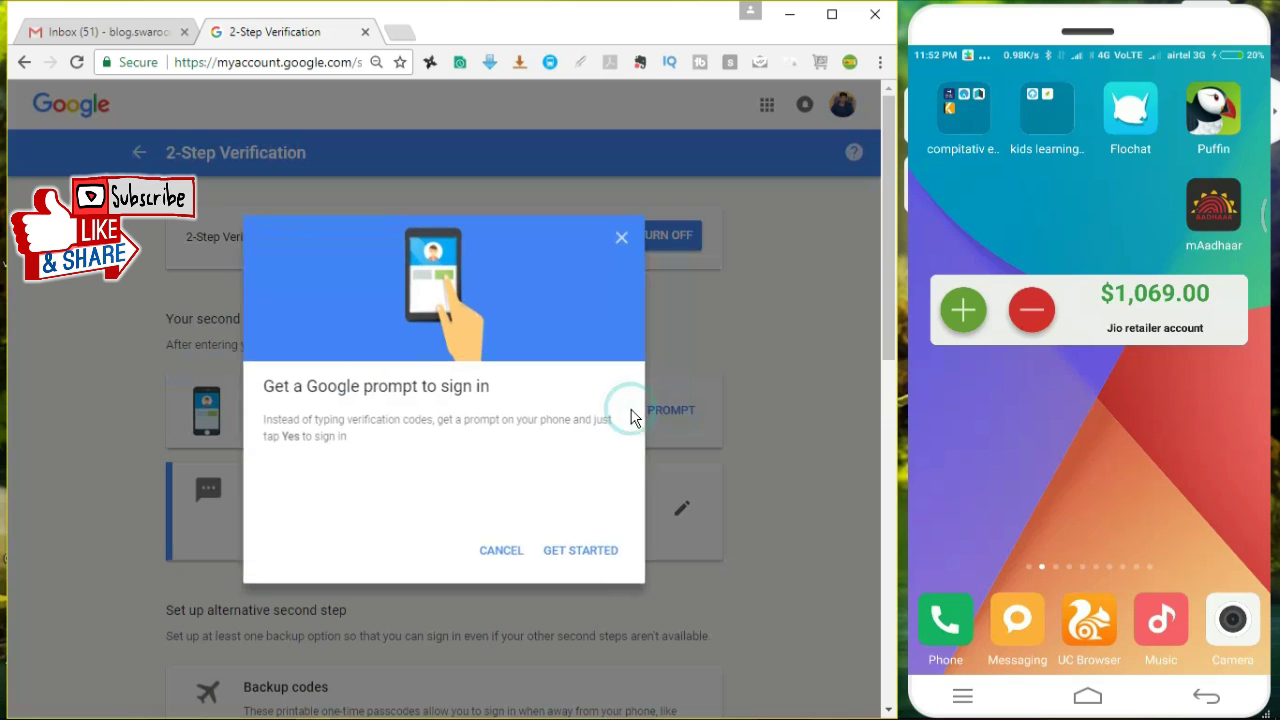
click(579, 553)
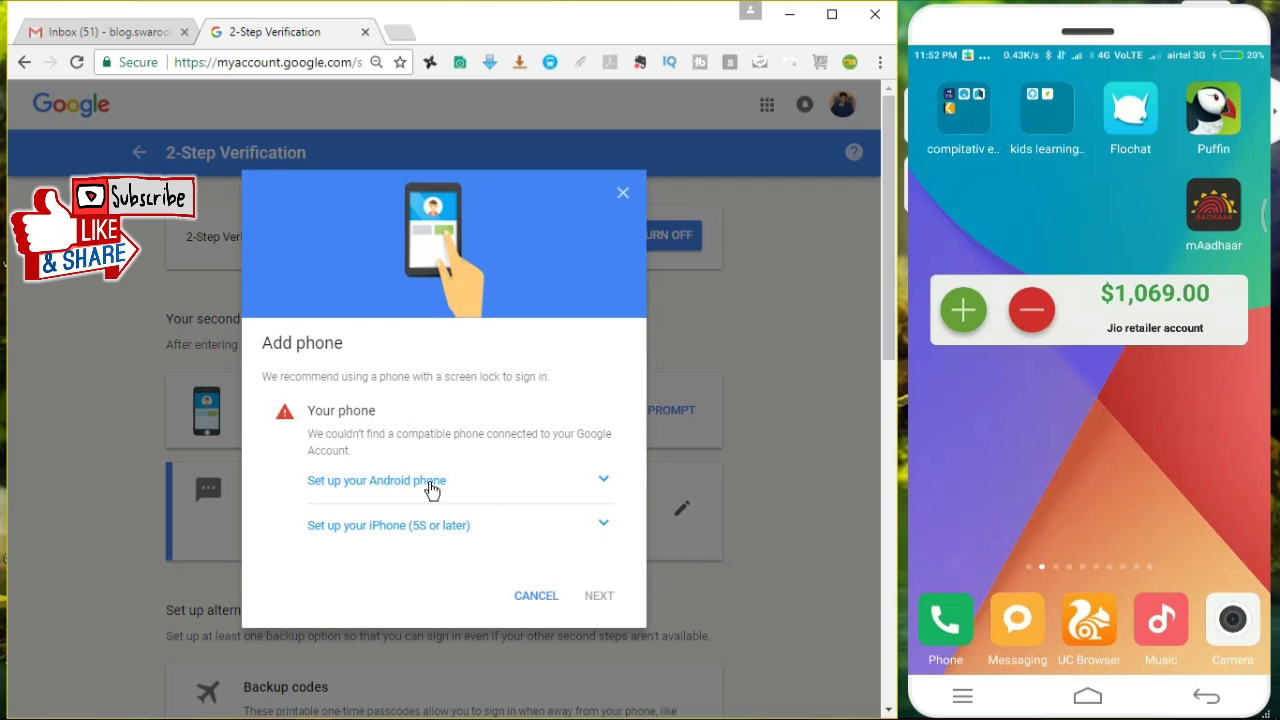
click(505, 485)
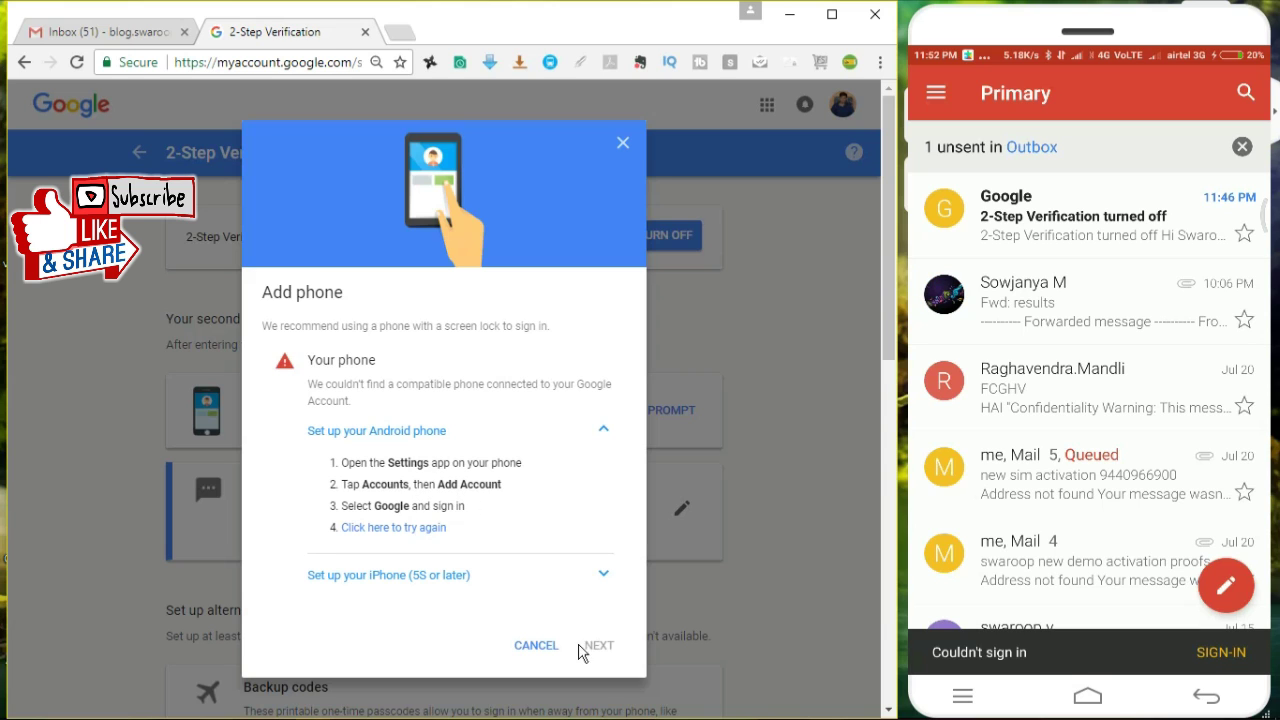
click(542, 642)
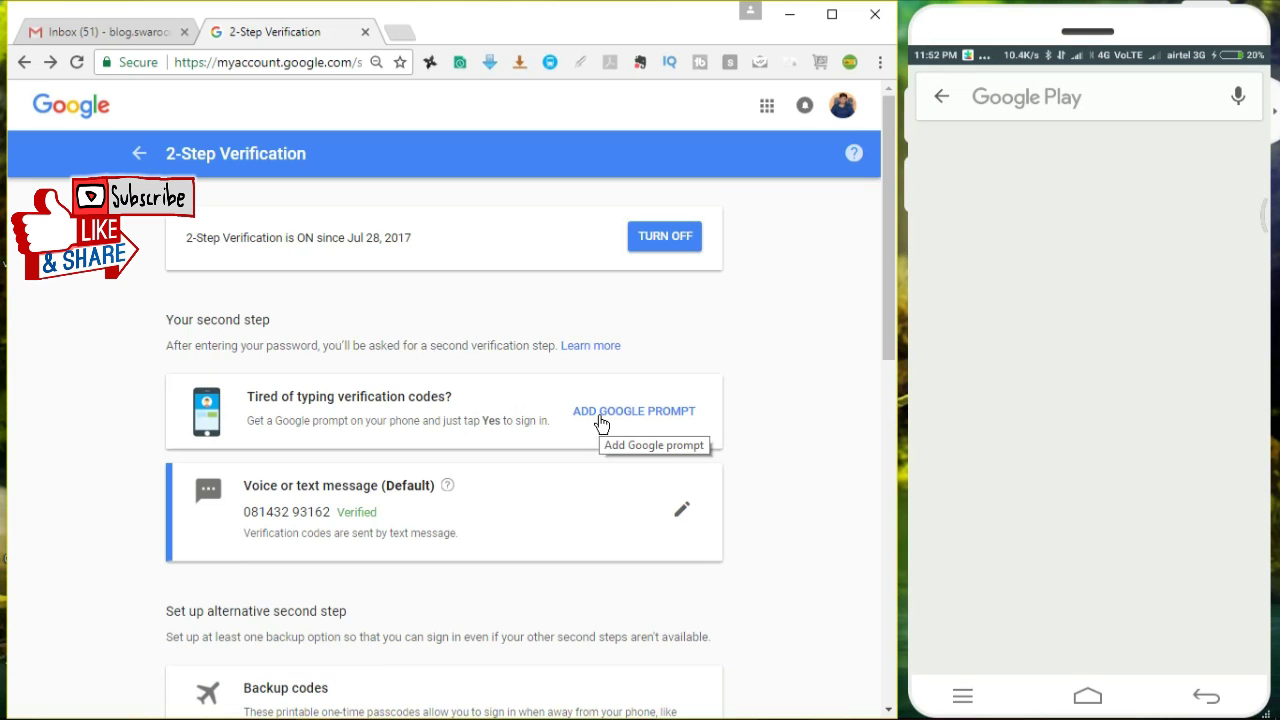
- Open the Google prompt setup, then close its Add phone step
click(601, 418)
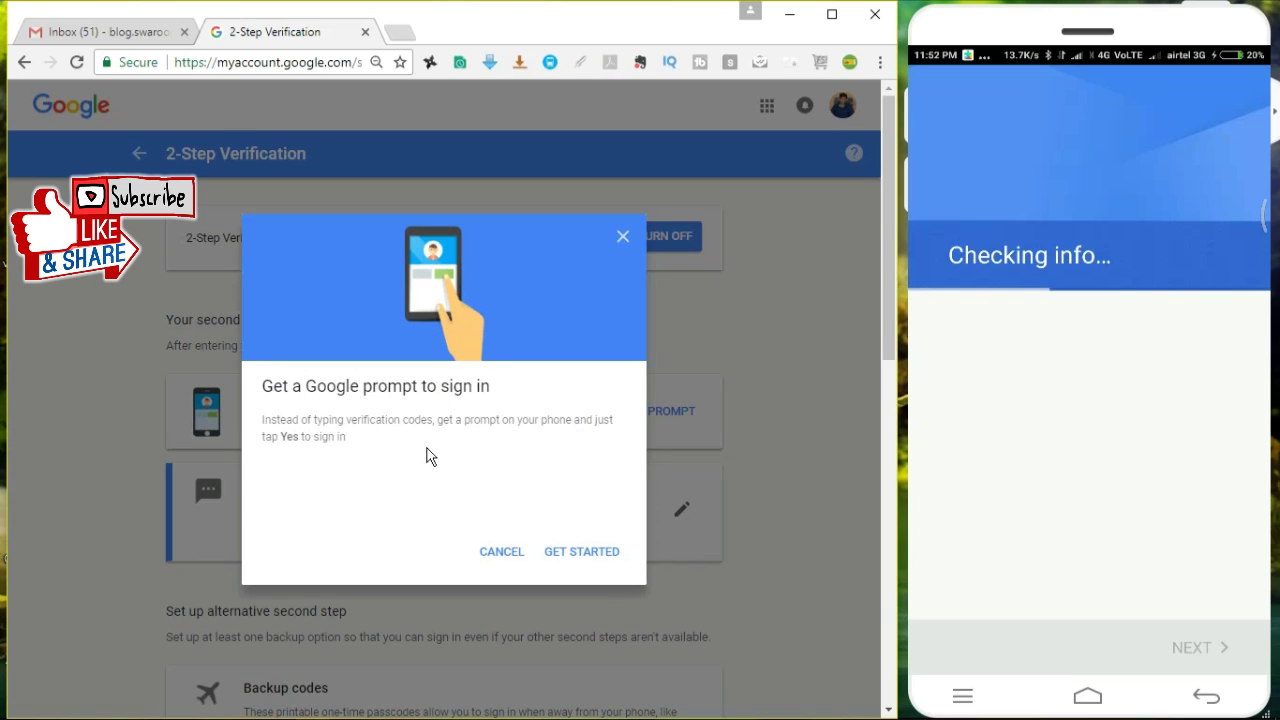
click(578, 551)
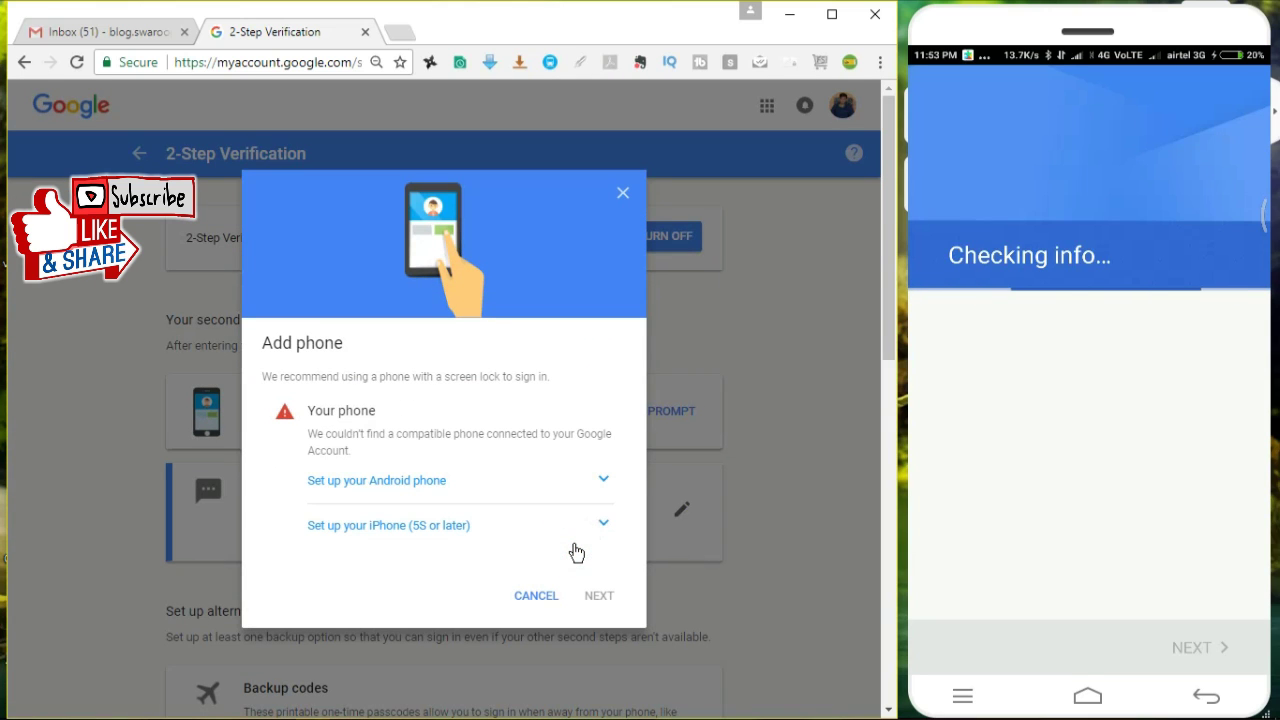
click(623, 195)
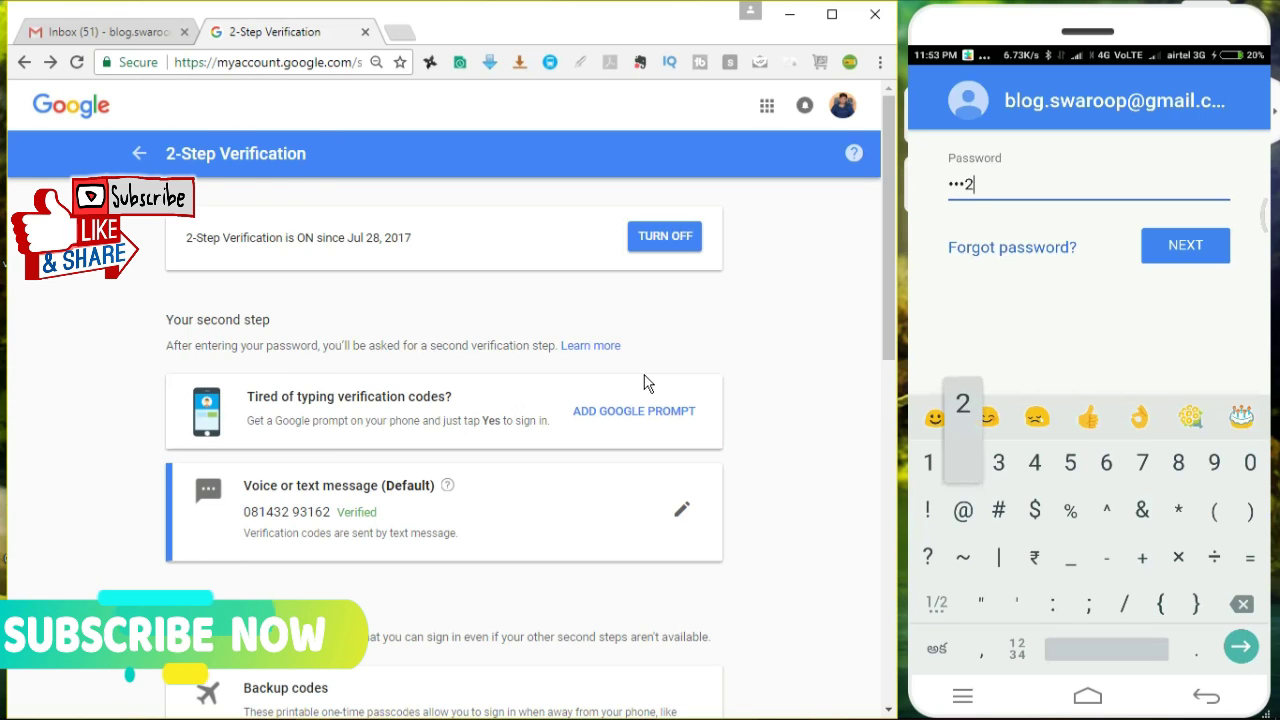
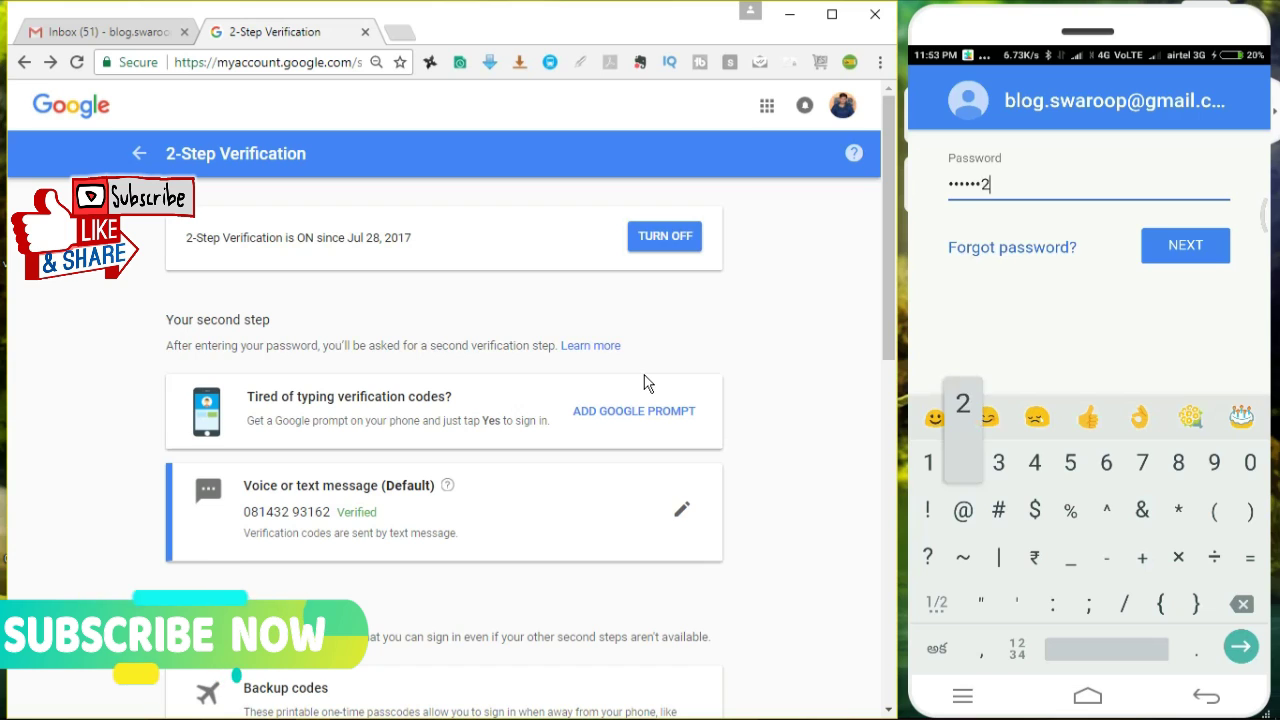
- Sign the mirrored phone in with the account password and dismiss the code notification
key(Return)
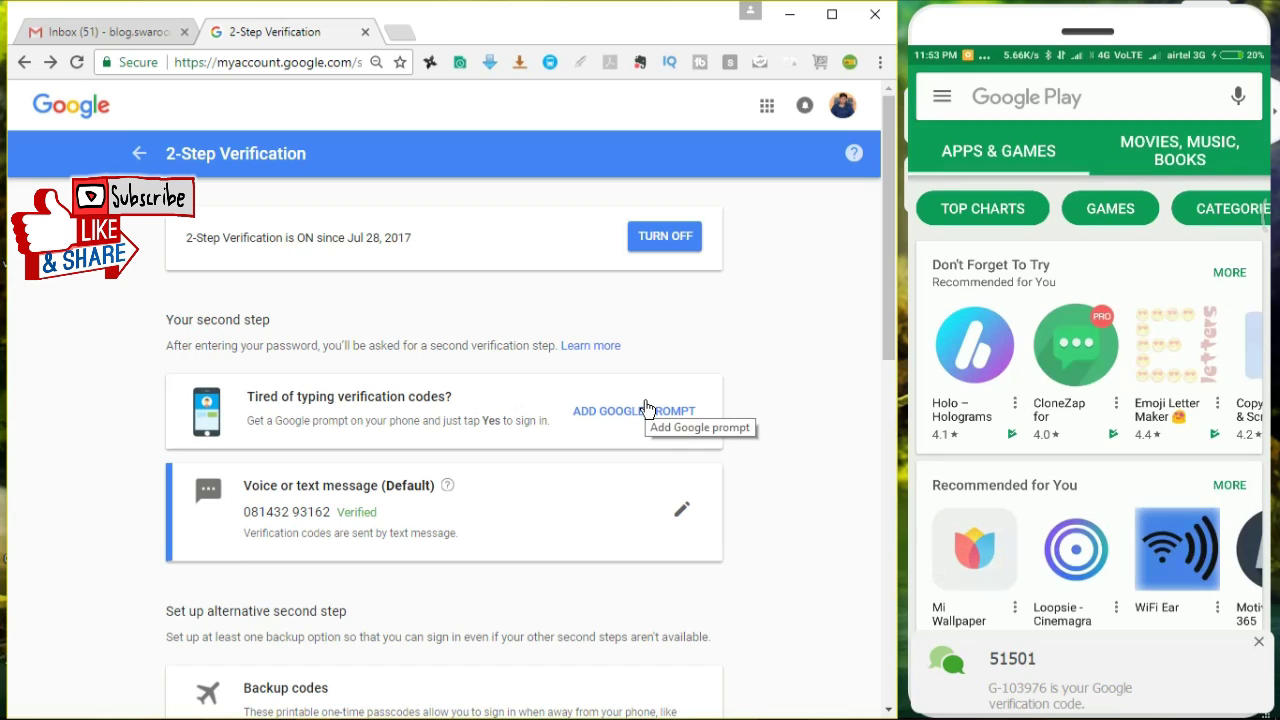
click(1260, 644)
- Restart the Google prompt setup after cancelling its Add phone step
click(645, 416)
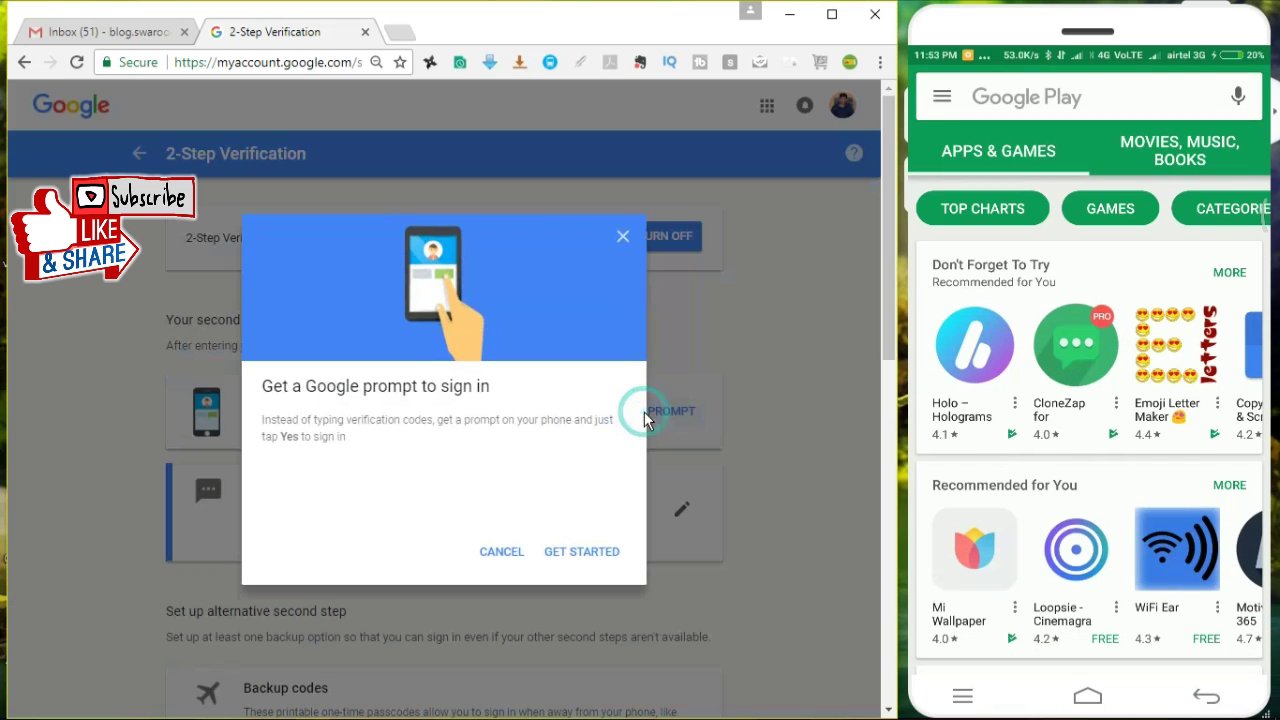
click(582, 556)
click(549, 590)
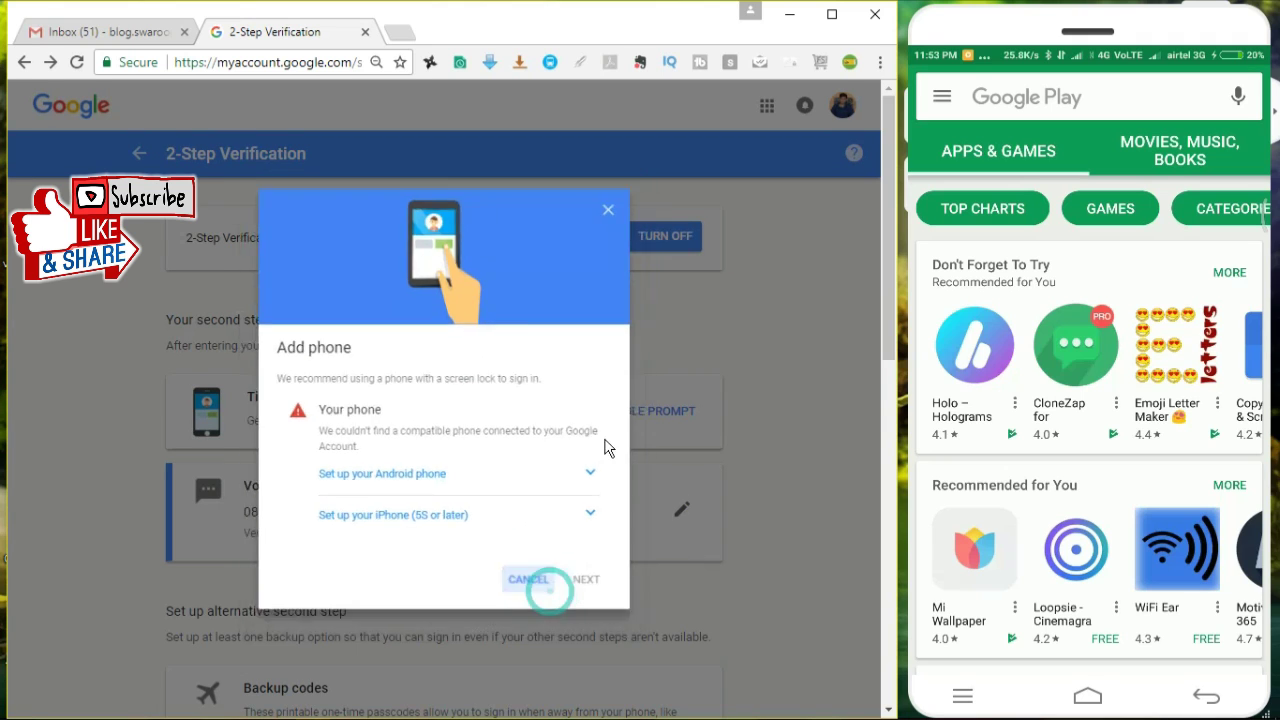
click(648, 429)
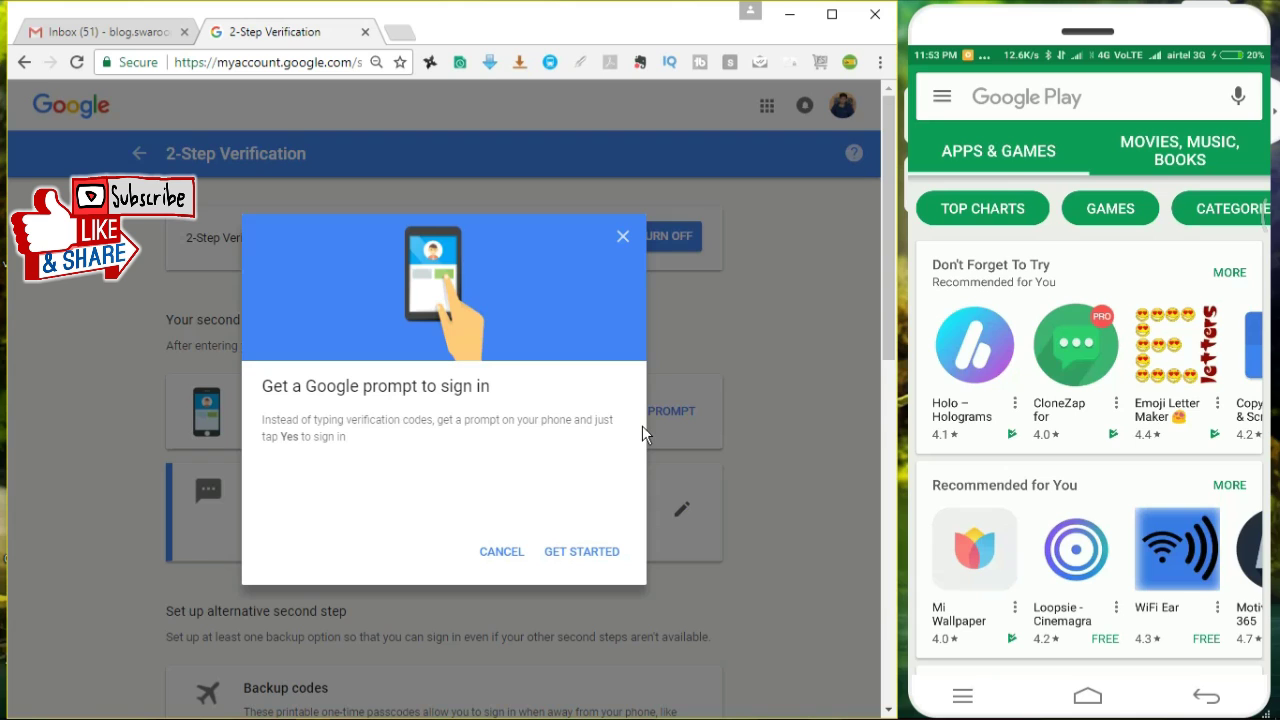
click(605, 555)
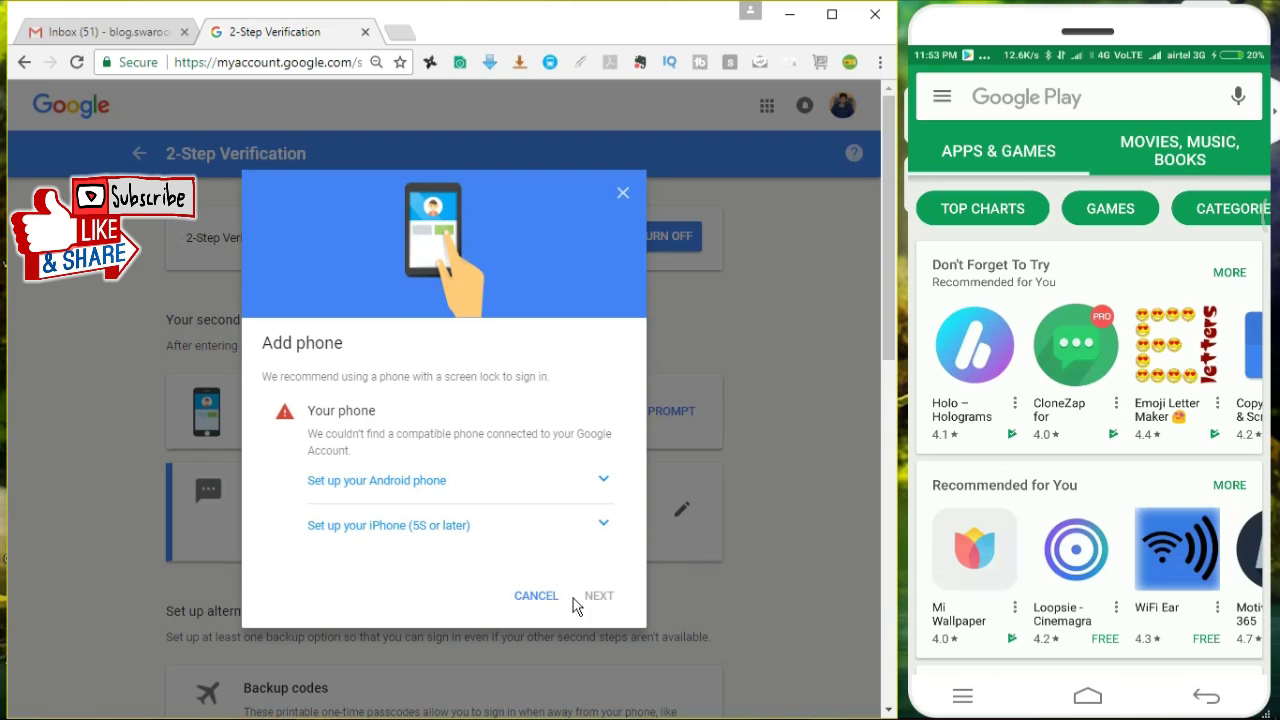
- Detect the Xiaomi Redmi Note 3, approve the prompt on the phone, and finish setup
click(468, 480)
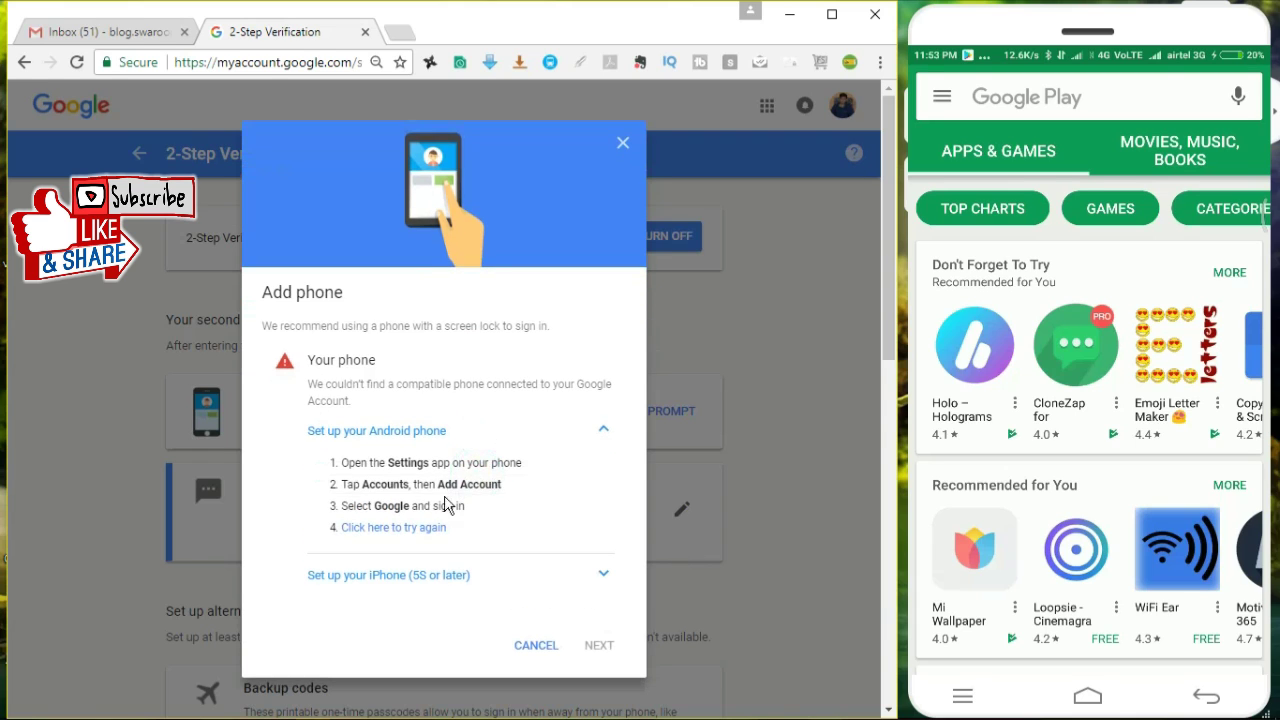
click(435, 530)
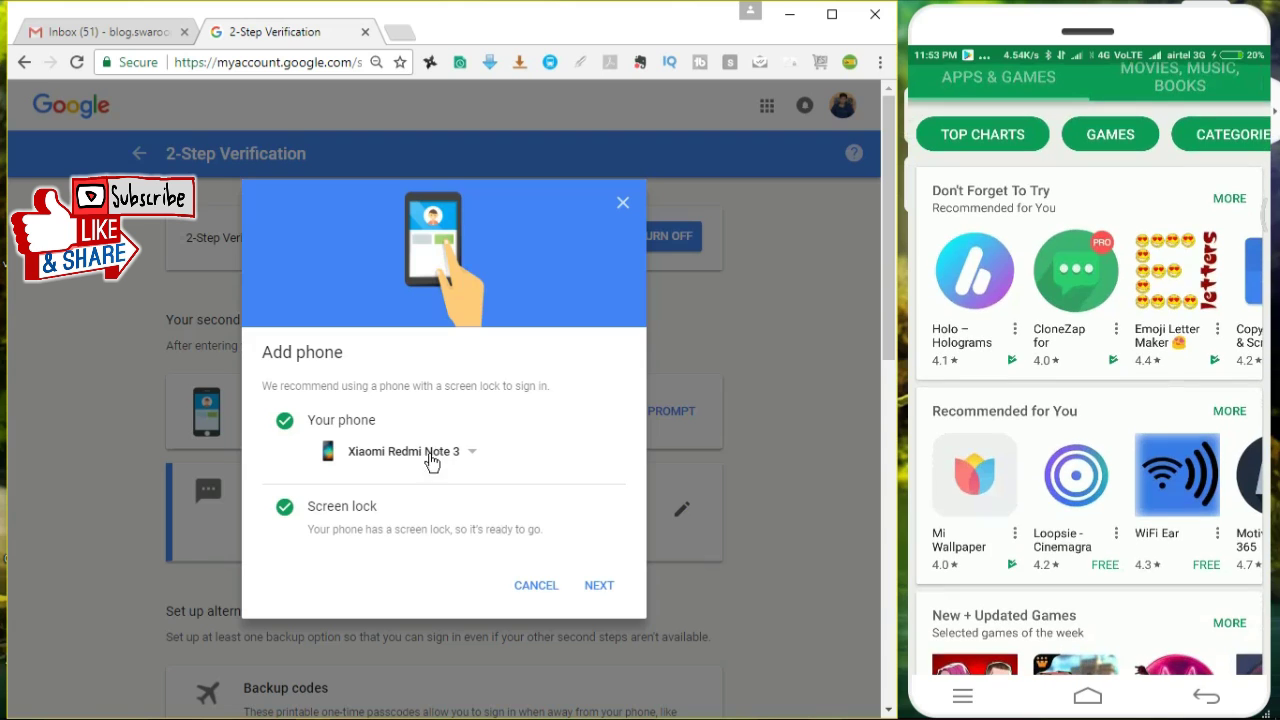
click(600, 588)
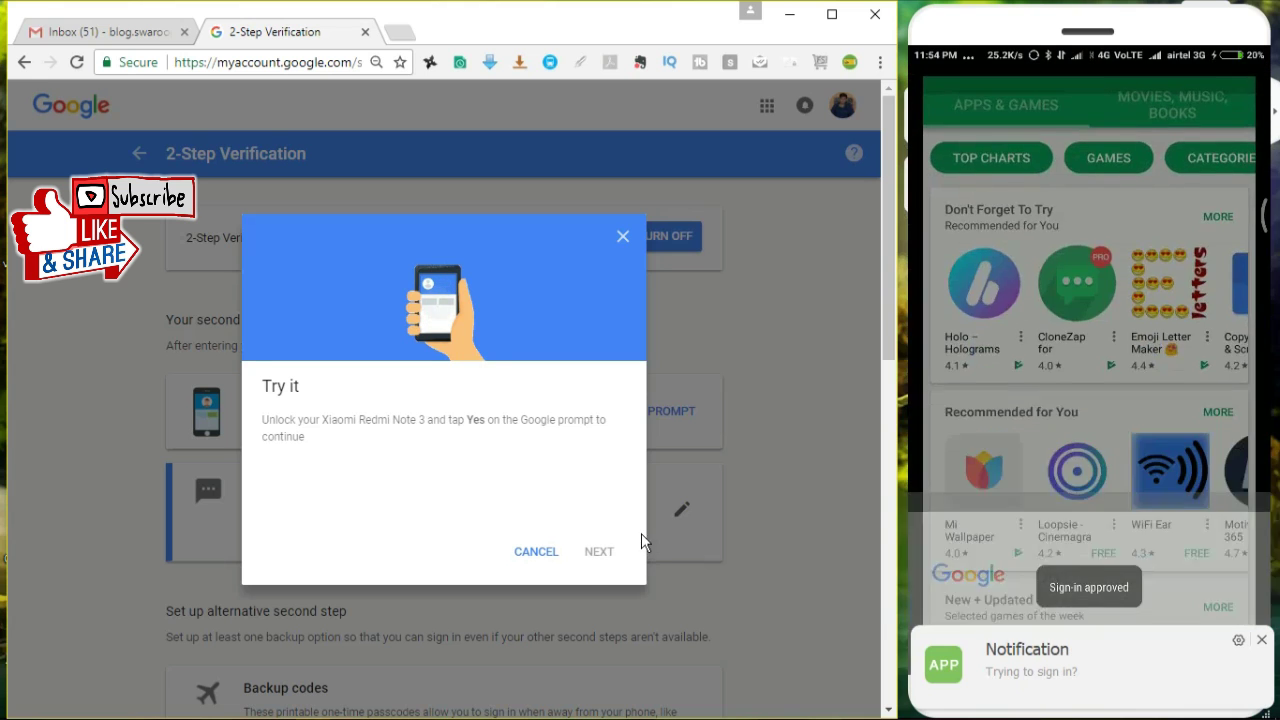
click(598, 555)
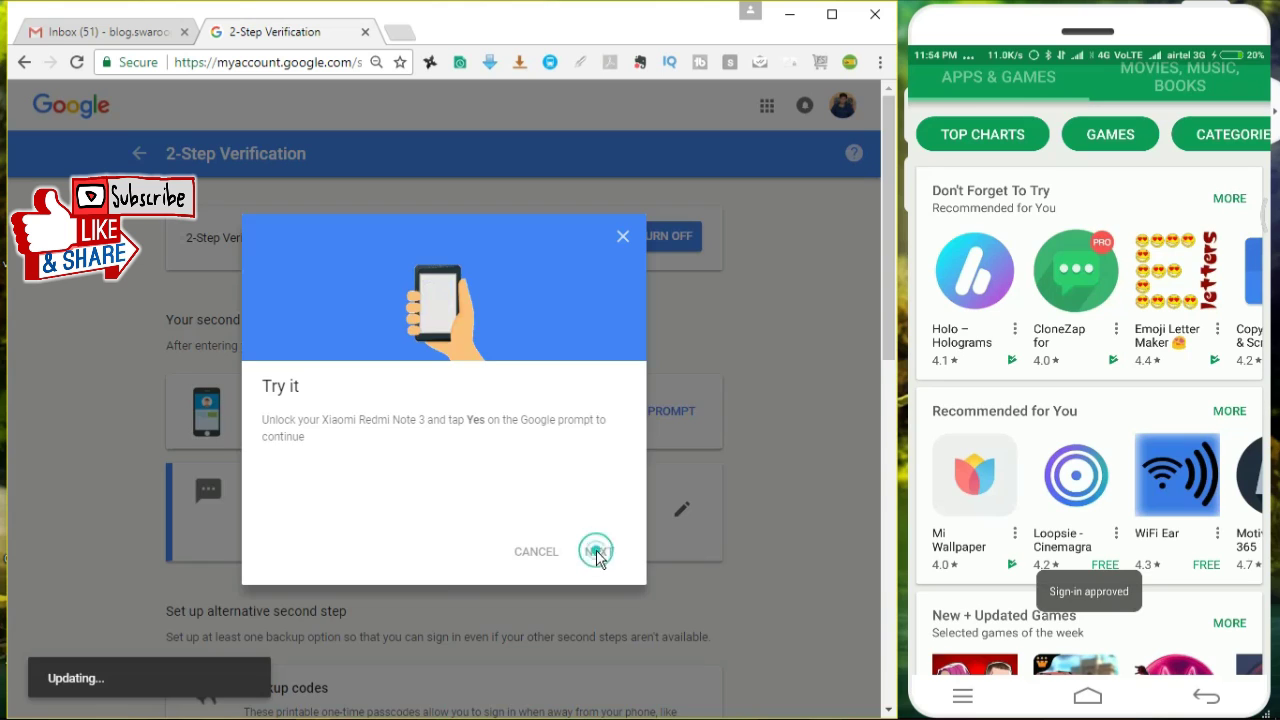
click(600, 552)
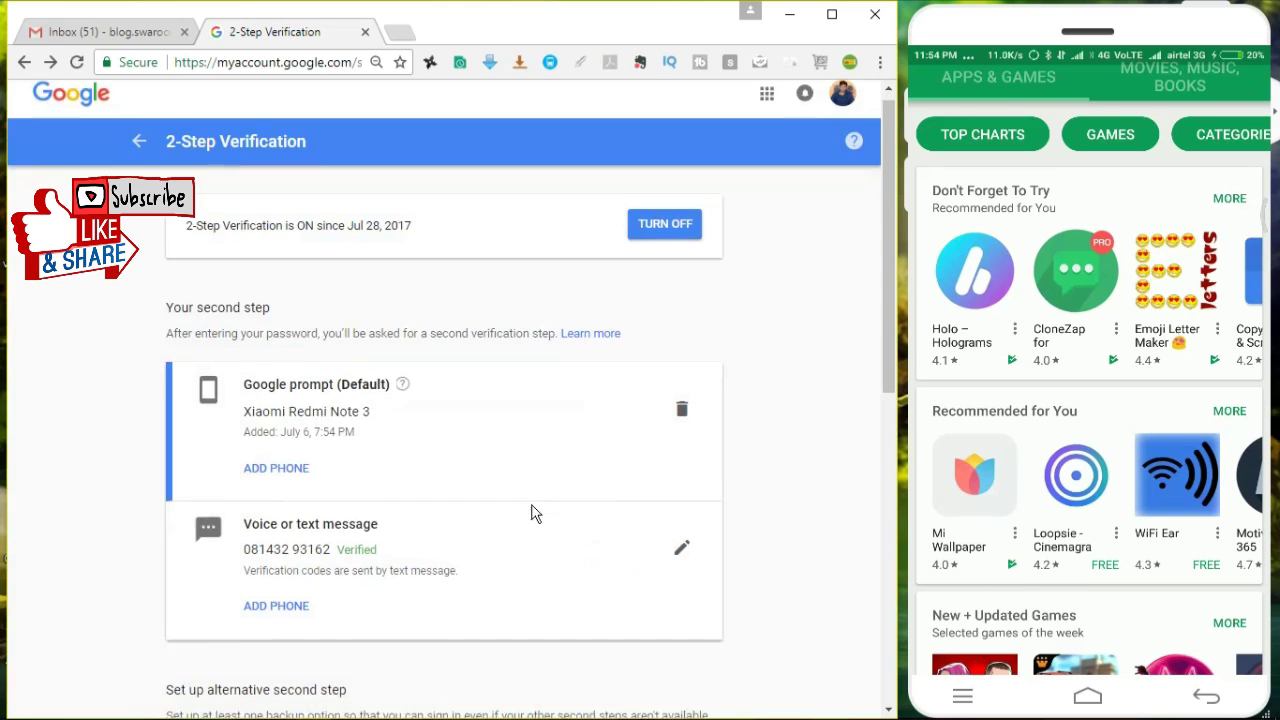
- Open the Authenticator app setup and close it without continuing
scroll(525, 510, down, 5)
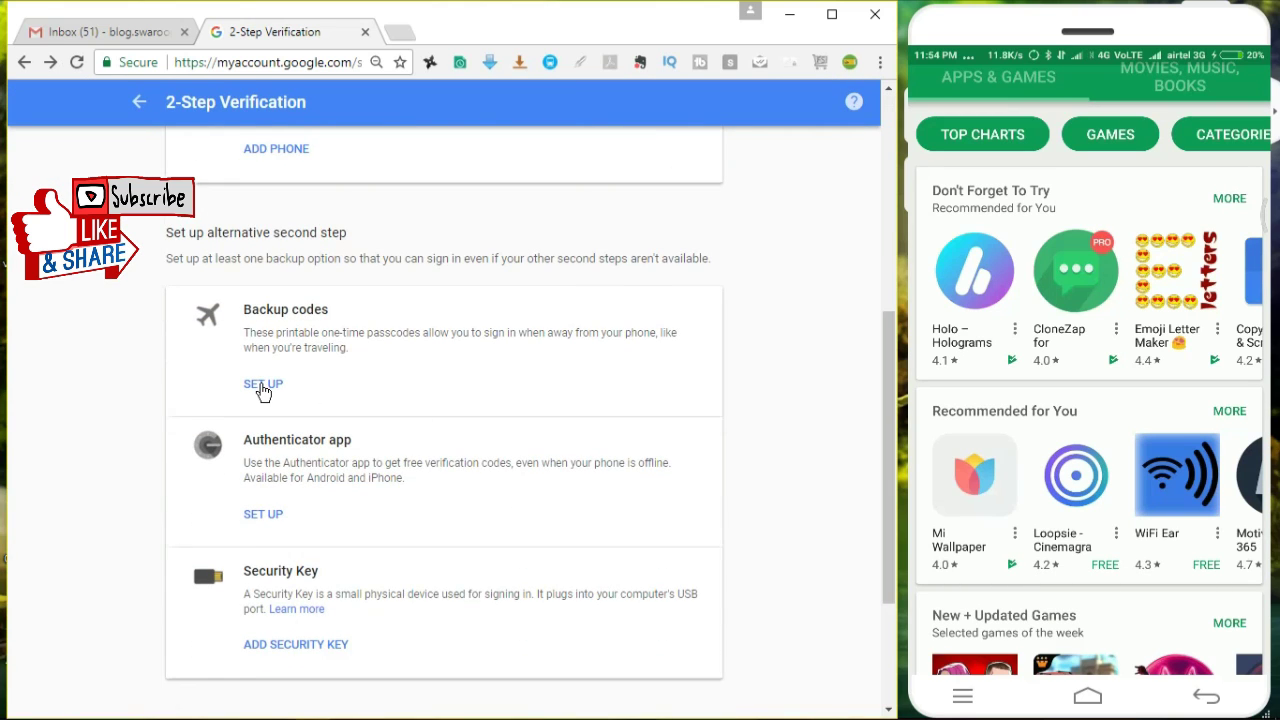
click(263, 515)
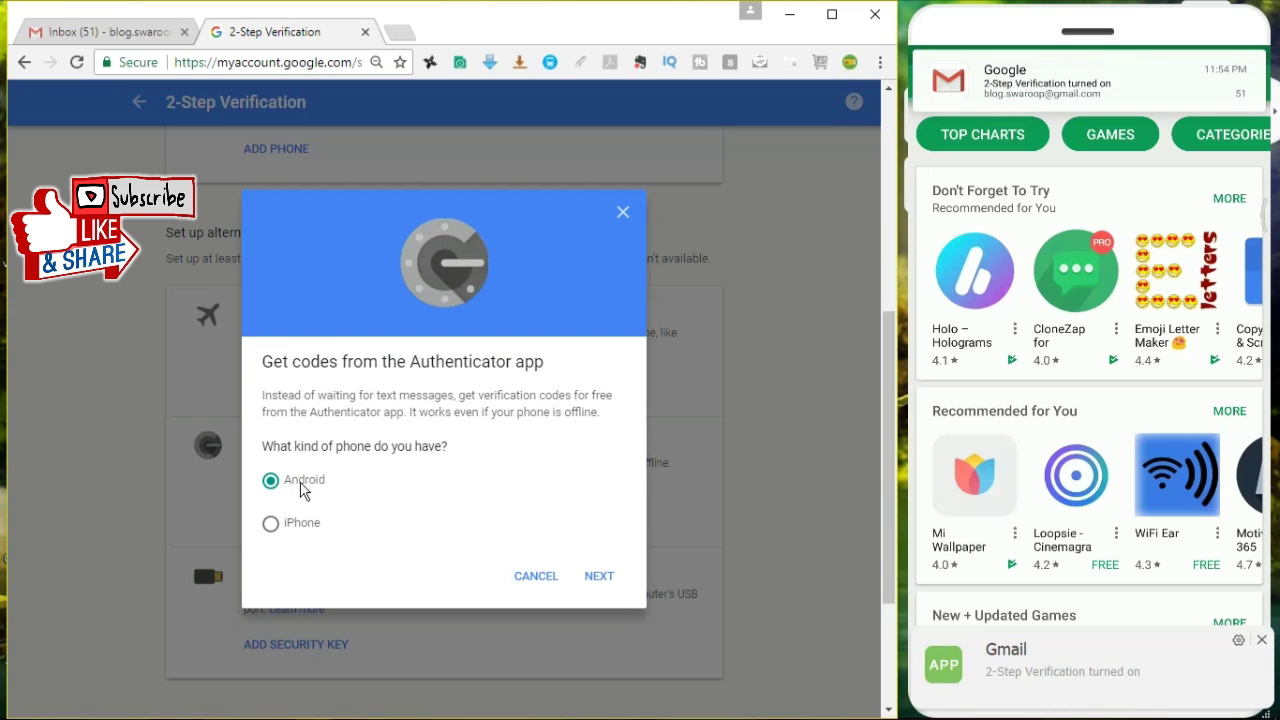
click(618, 217)
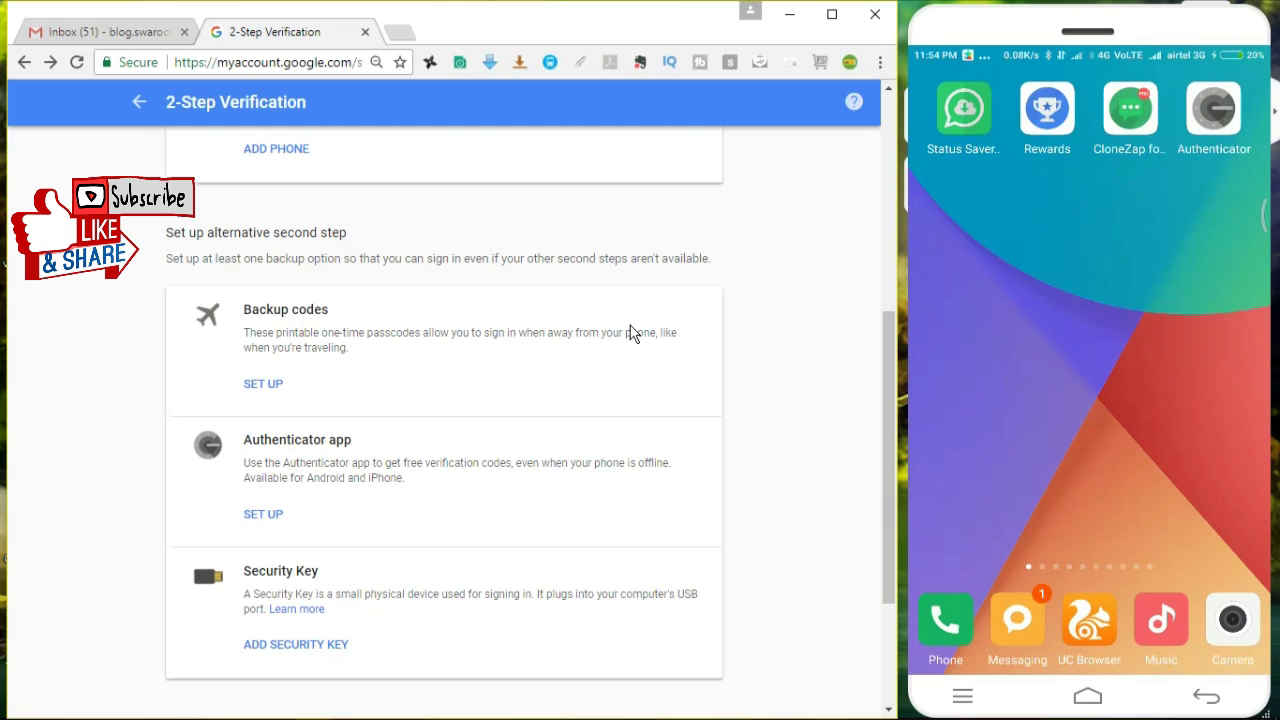
- Generate the ten backup codes and view them in the Save your backup codes dialog
click(266, 386)
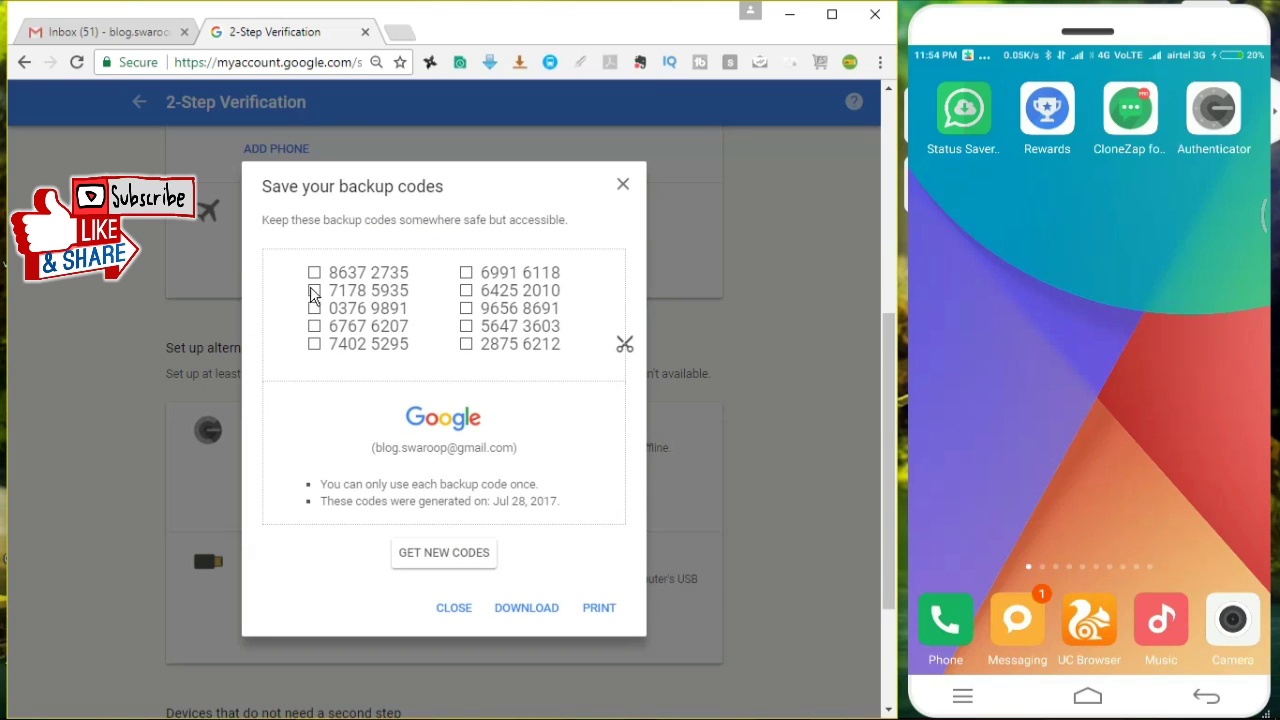
double_click(312, 279)
click(315, 266)
click(355, 365)
- Try downloading the backup codes, close the failed download tab, and close the dialog
click(519, 612)
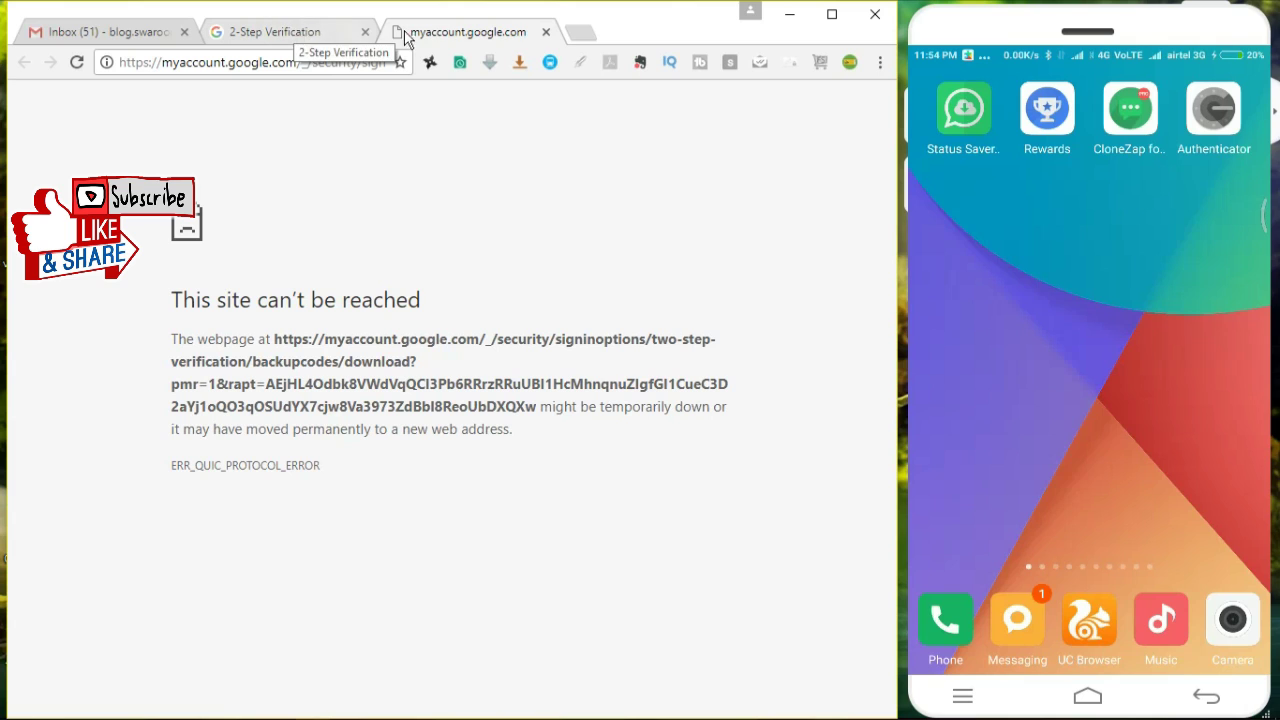
click(546, 32)
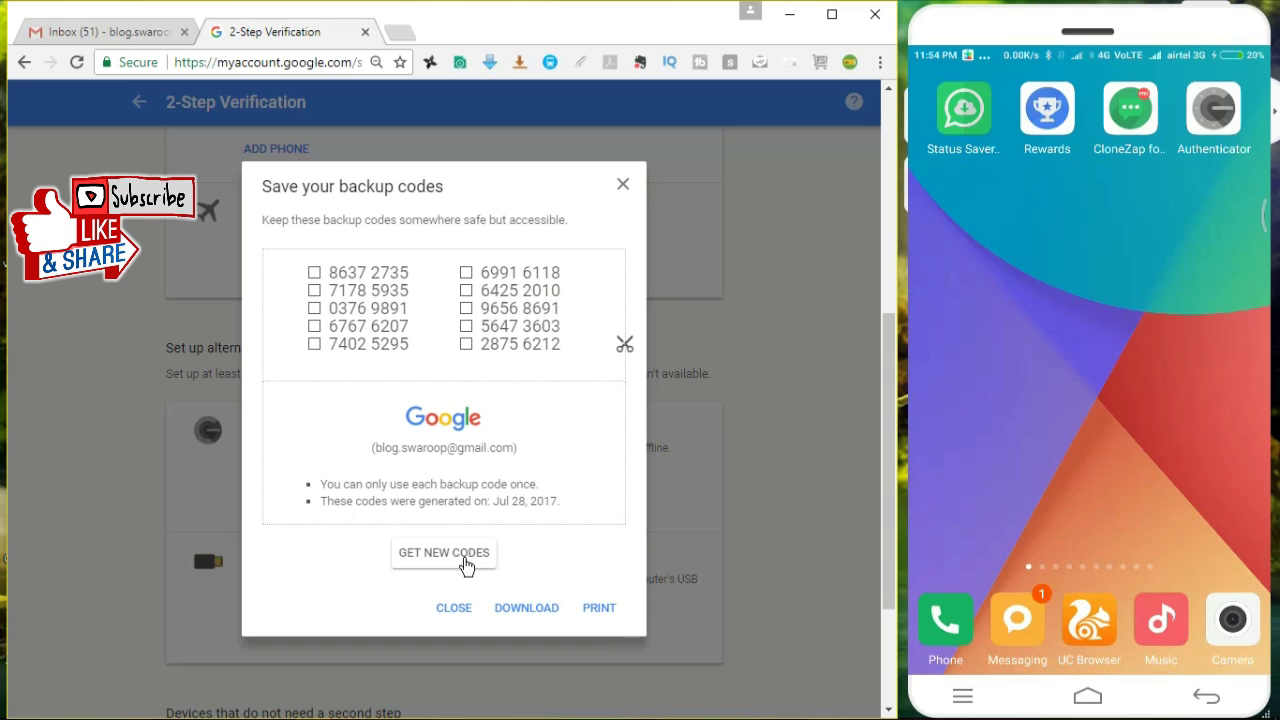
click(462, 608)
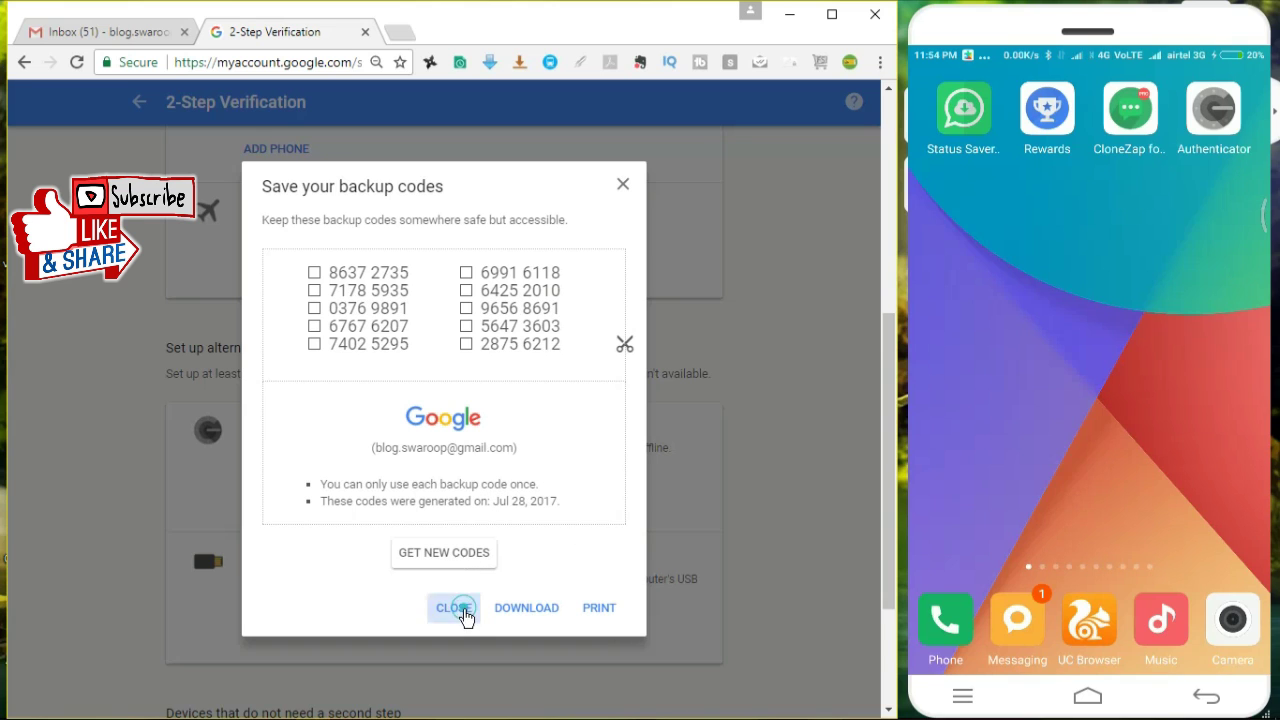
- Set up Authenticator for Android by scanning the QR code and verifying the app's 6-digit code
scroll(365, 447, down, 1)
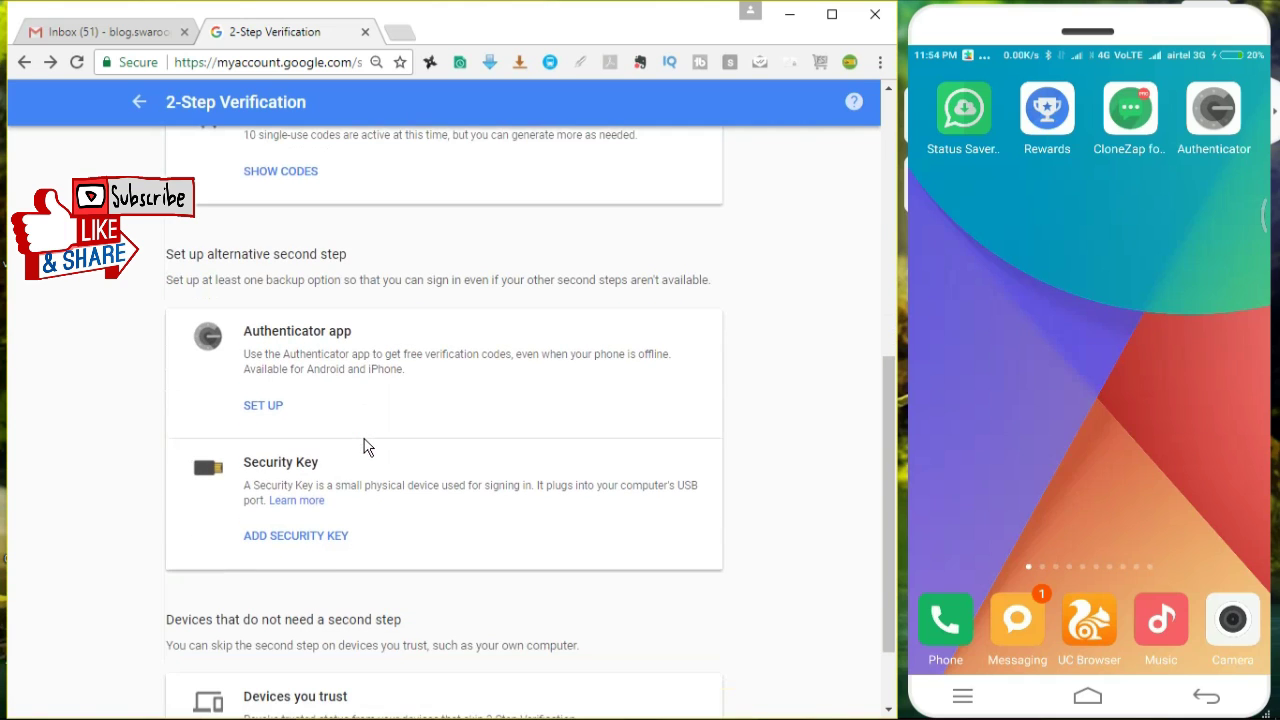
scroll(365, 447, up, 2)
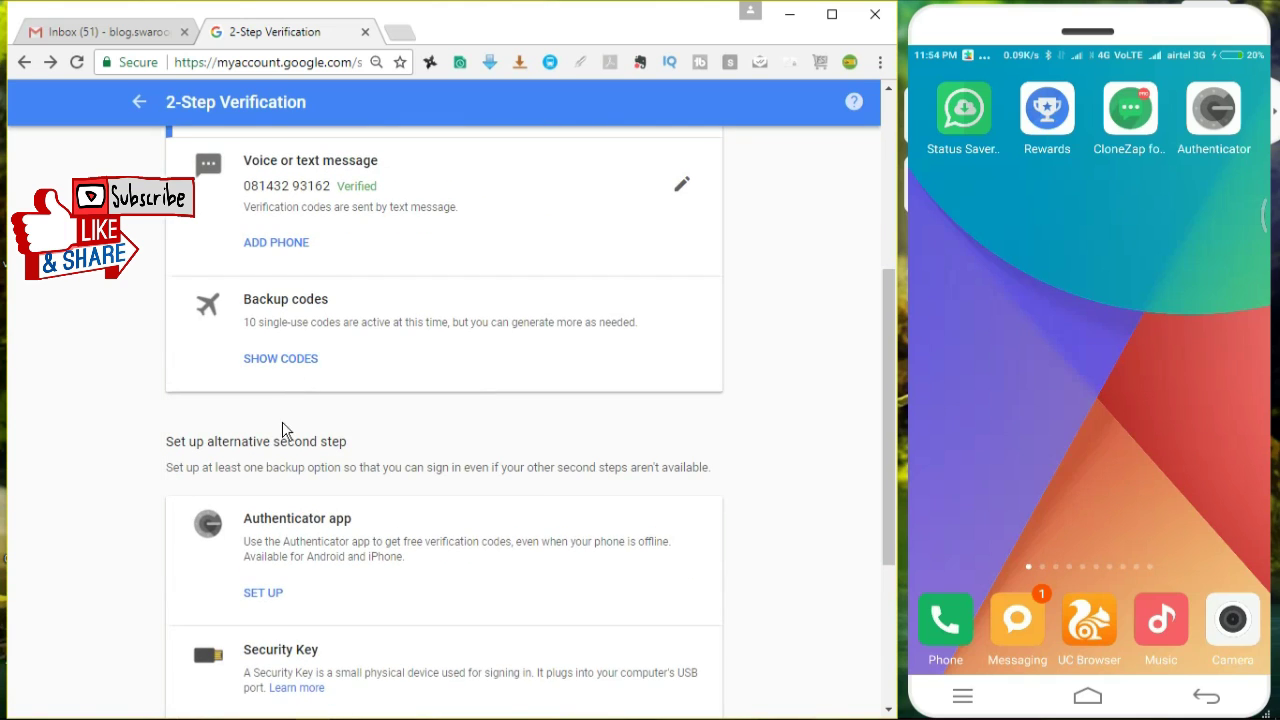
scroll(289, 446, up, 3)
scroll(289, 449, down, 4)
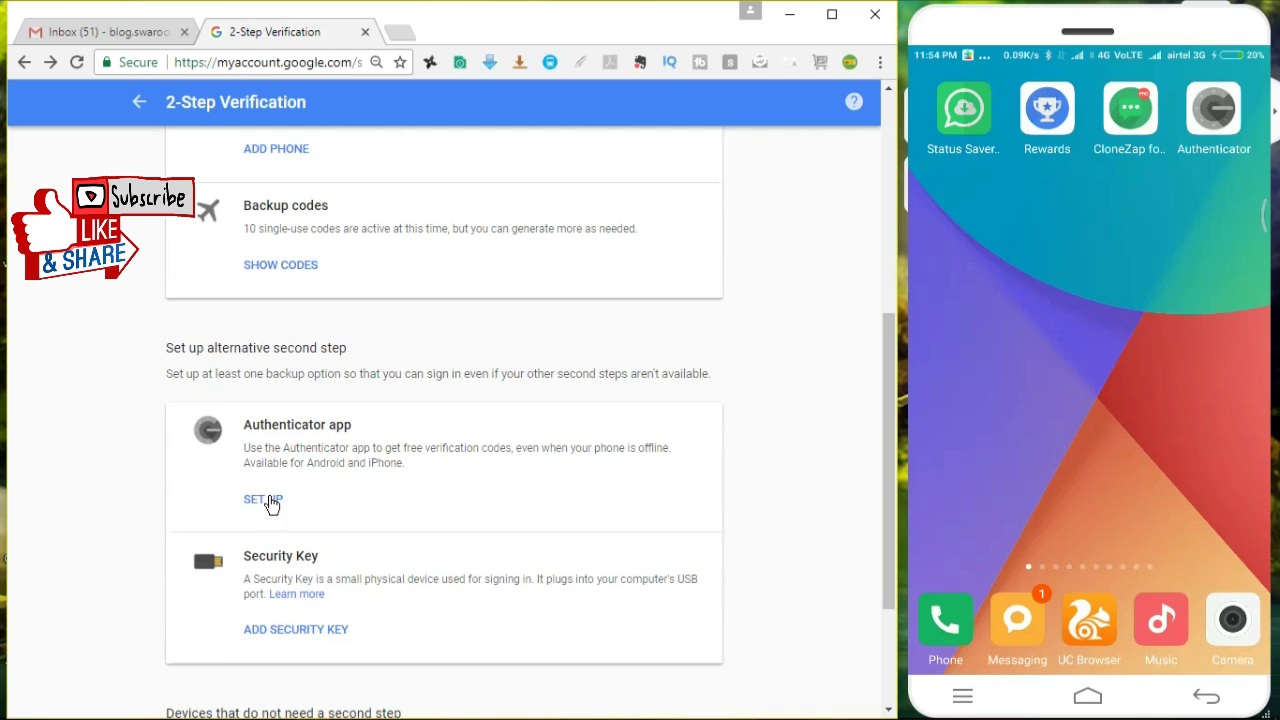
click(272, 503)
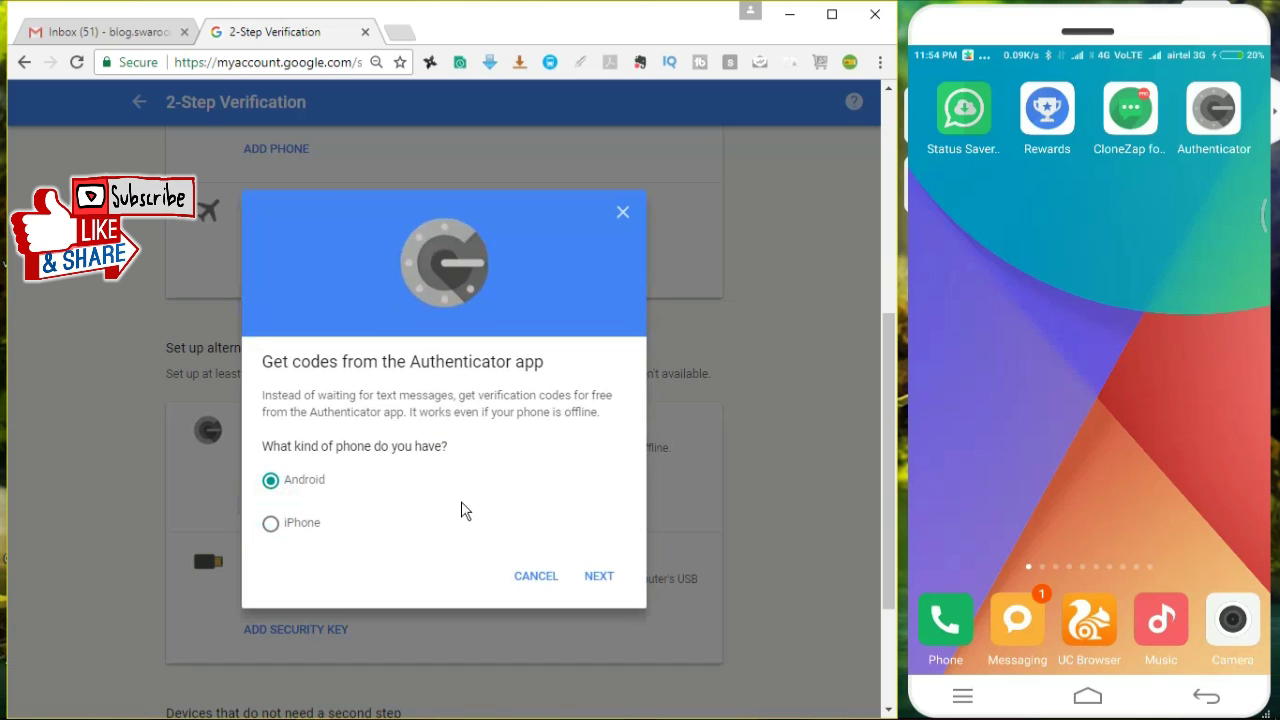
click(597, 576)
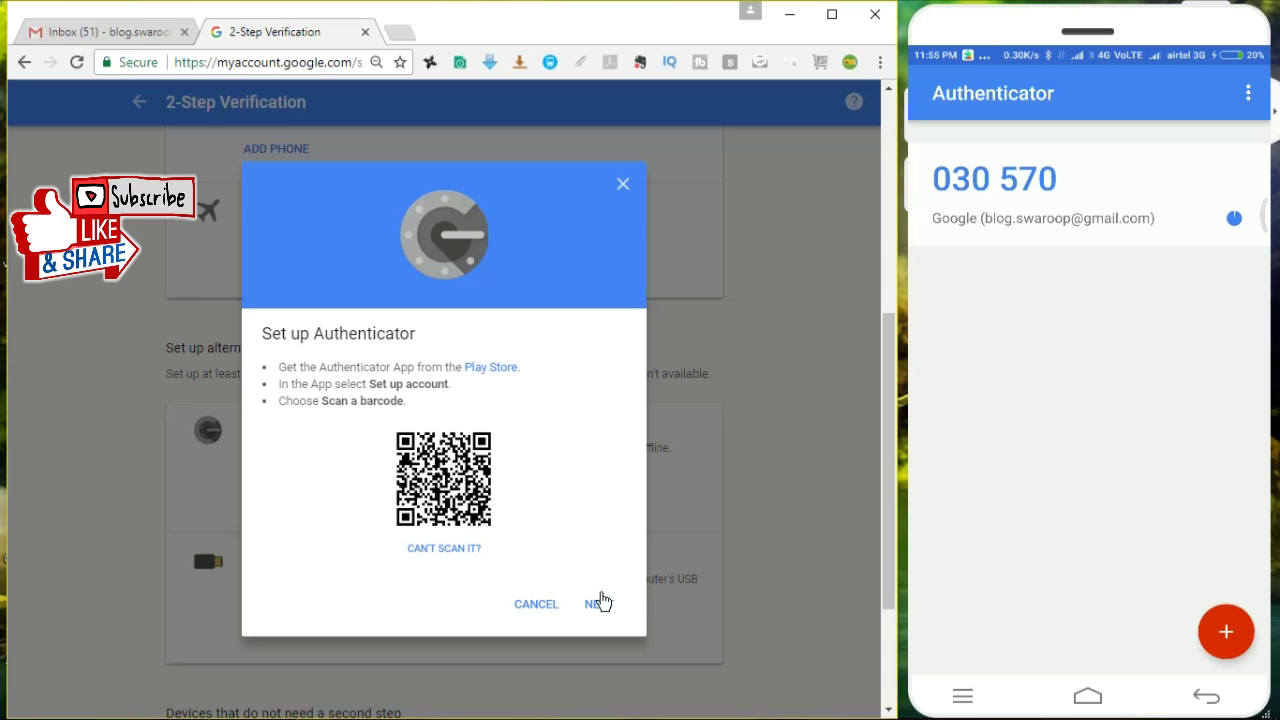
click(601, 597)
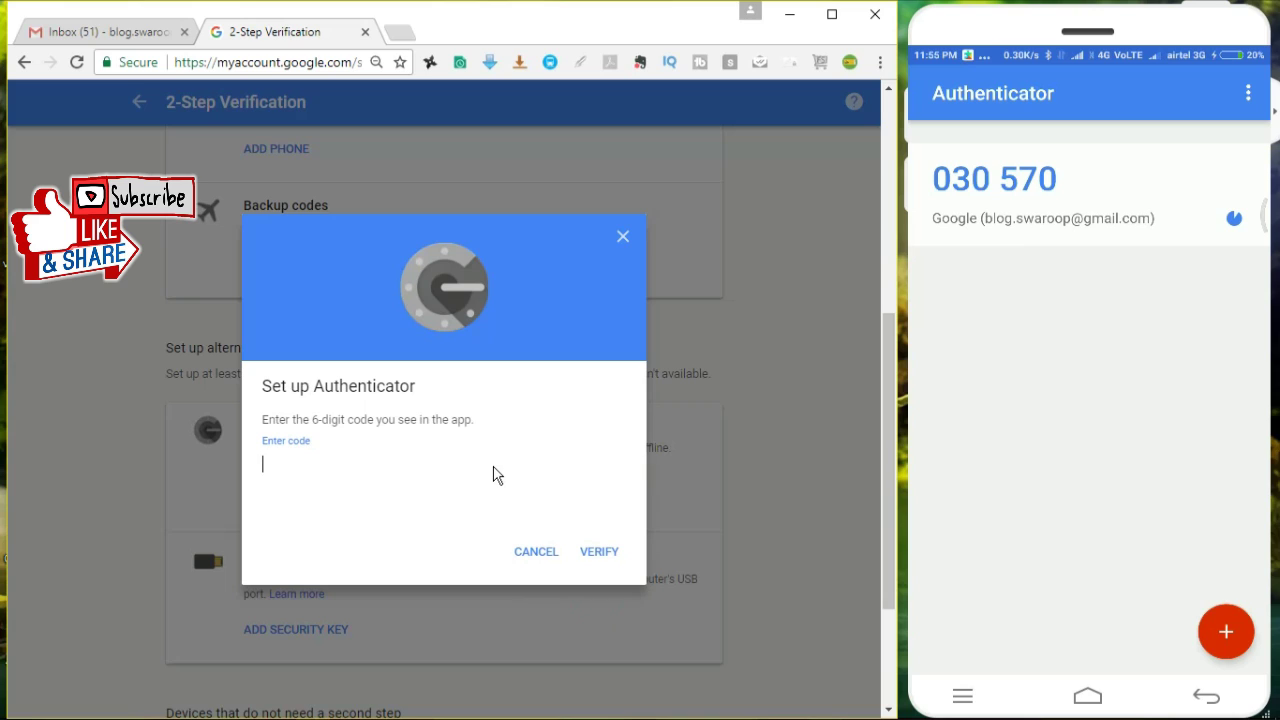
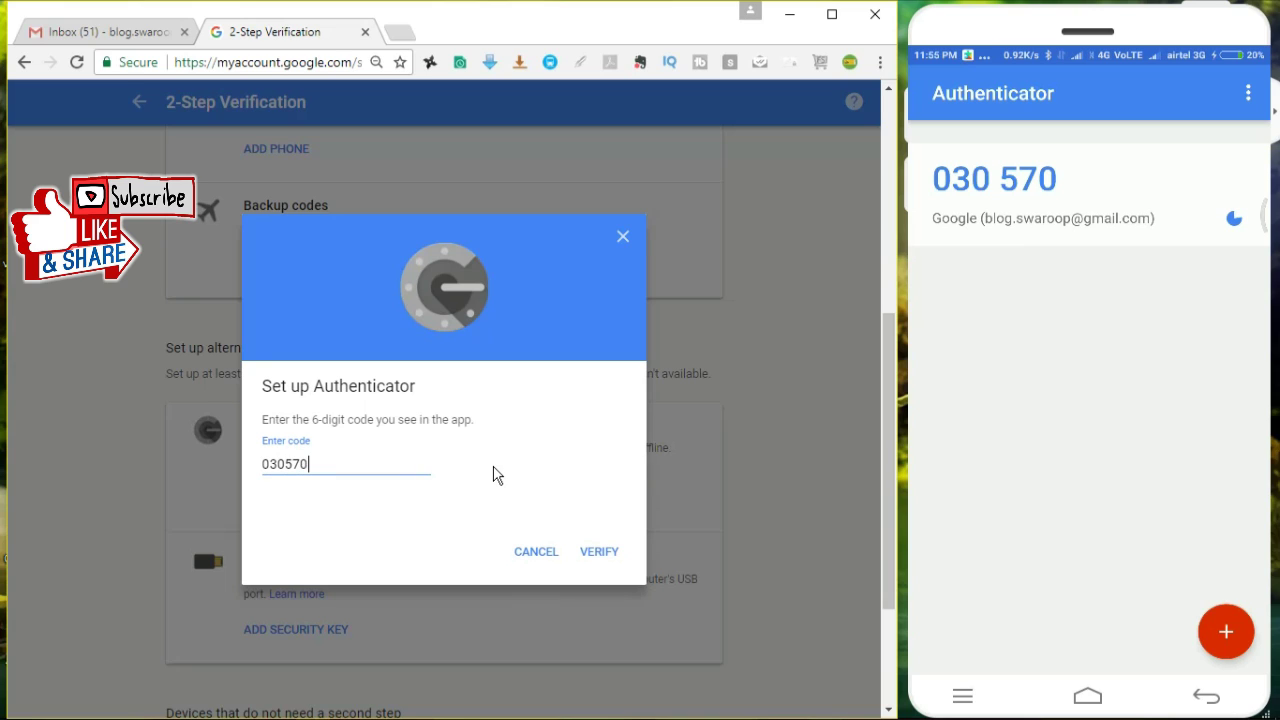
click(594, 547)
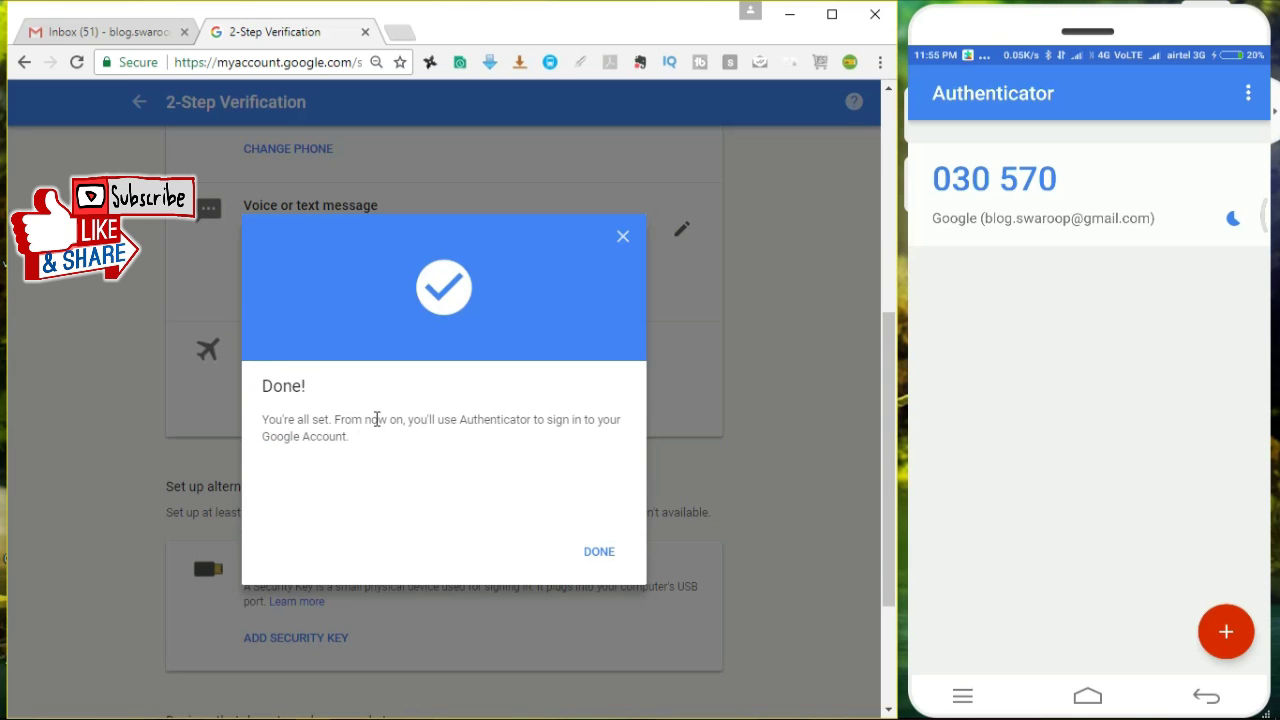
click(601, 554)
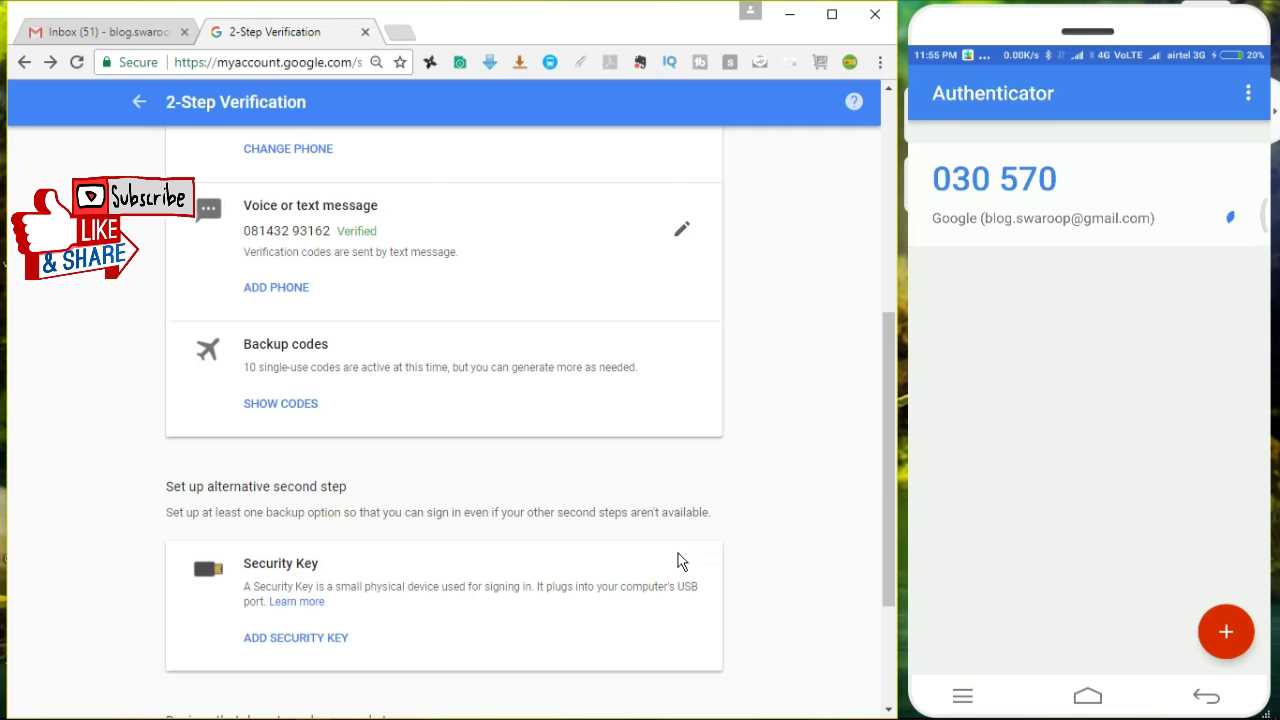
- Try adding a security key, then dismiss the warning that it can't coexist with Google prompt
scroll(497, 486, down, 2)
scroll(497, 486, up, 4)
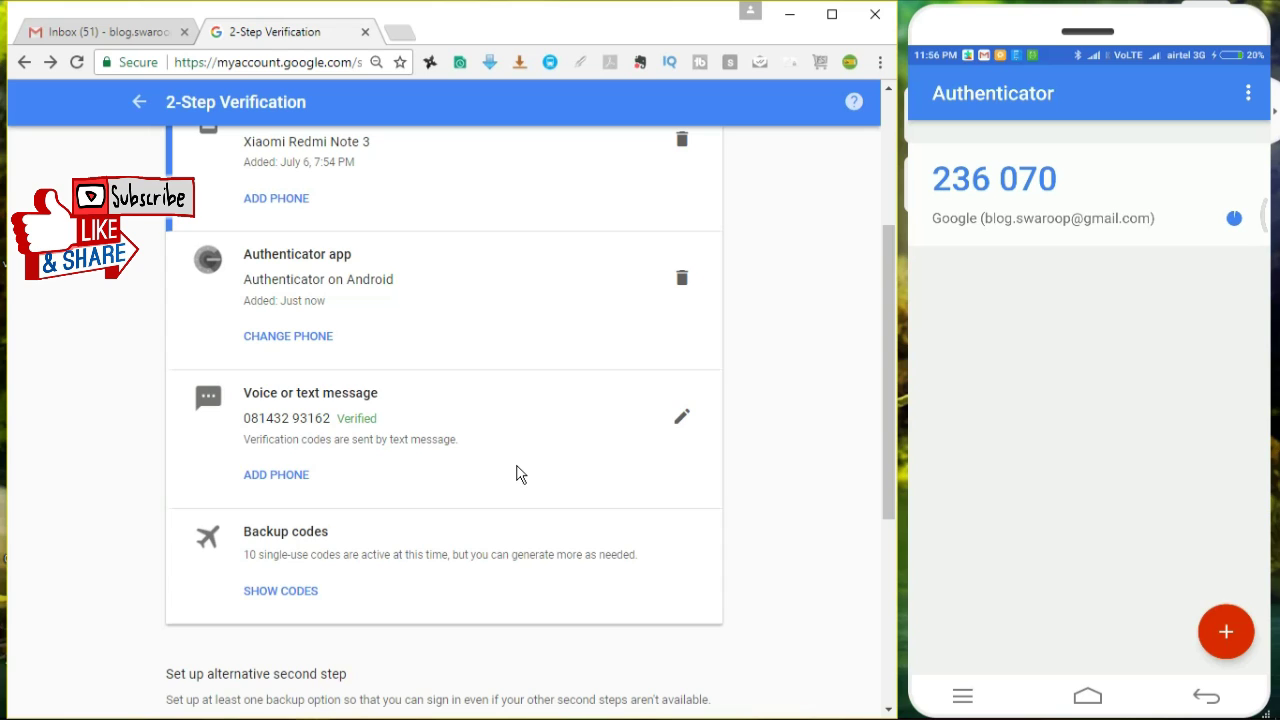
scroll(517, 474, up, 3)
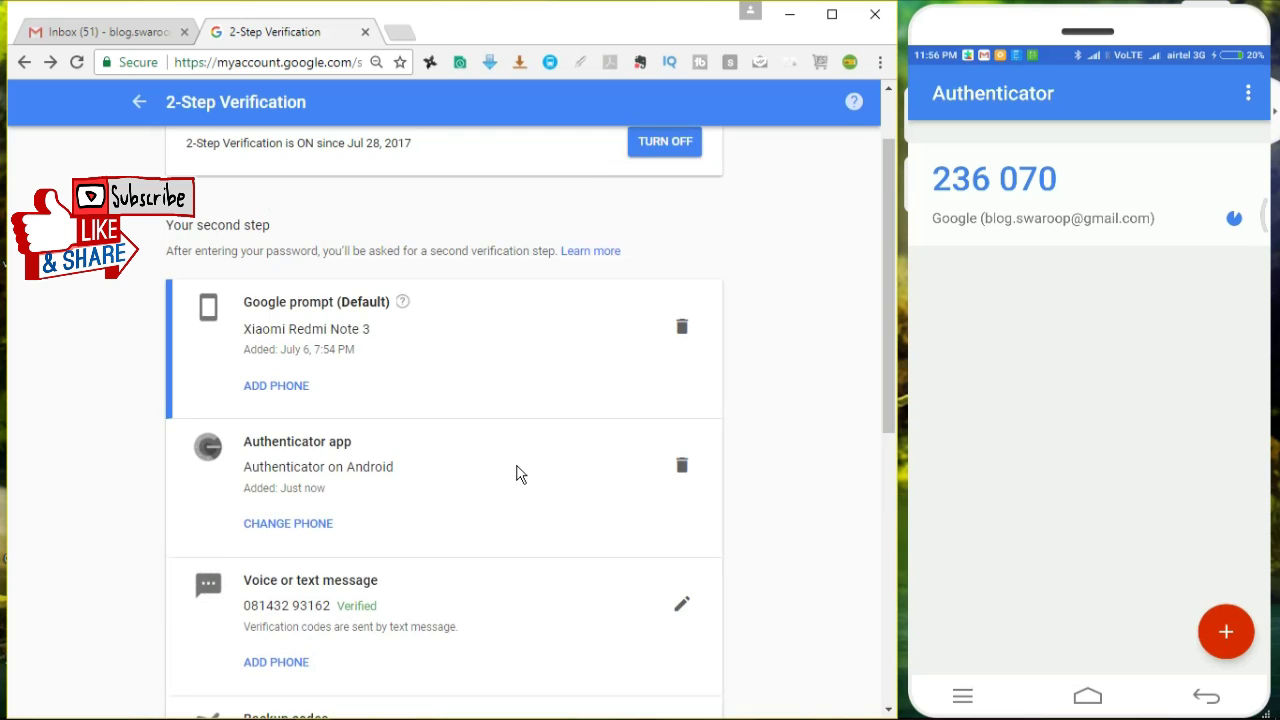
scroll(517, 474, down, 2)
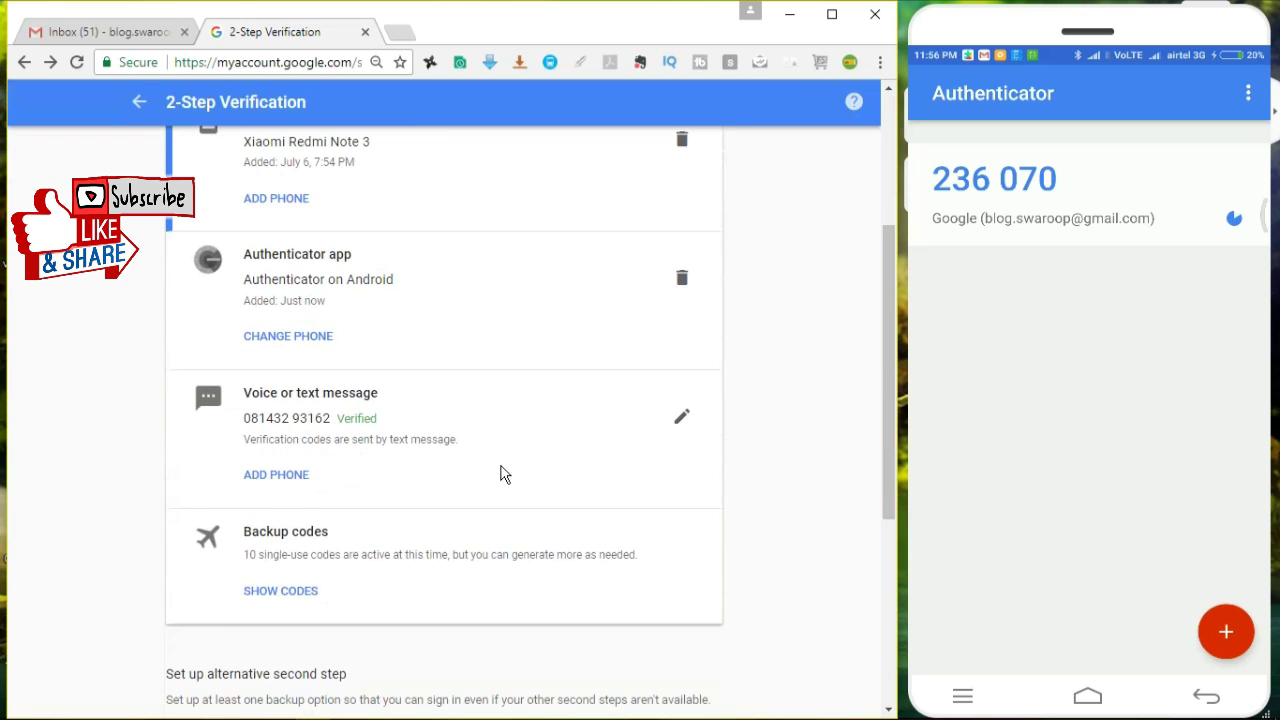
scroll(367, 465, down, 4)
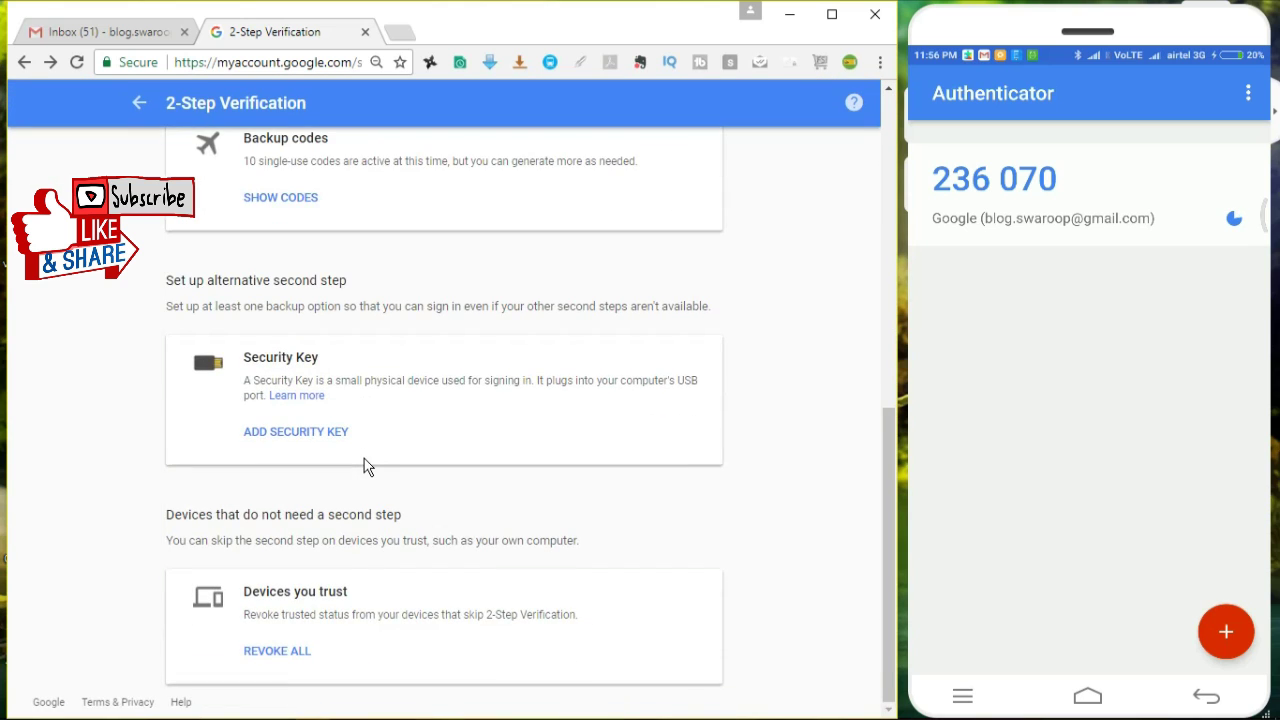
click(300, 431)
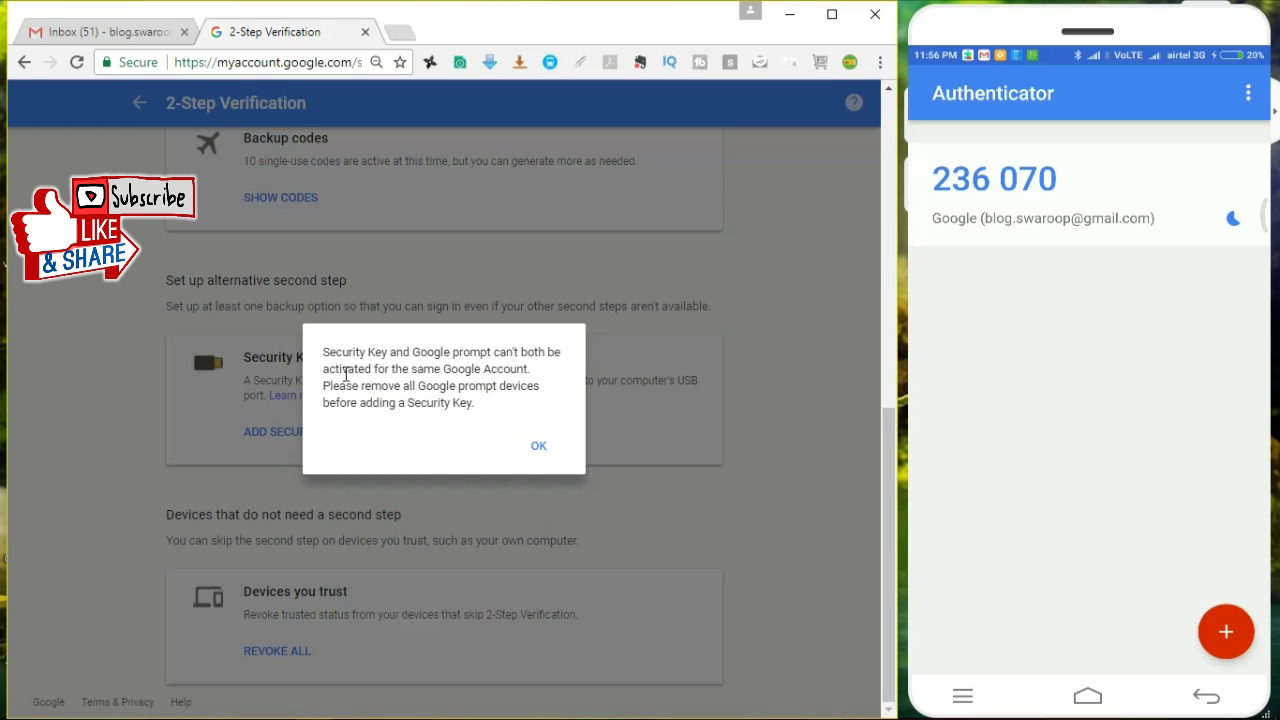
click(539, 446)
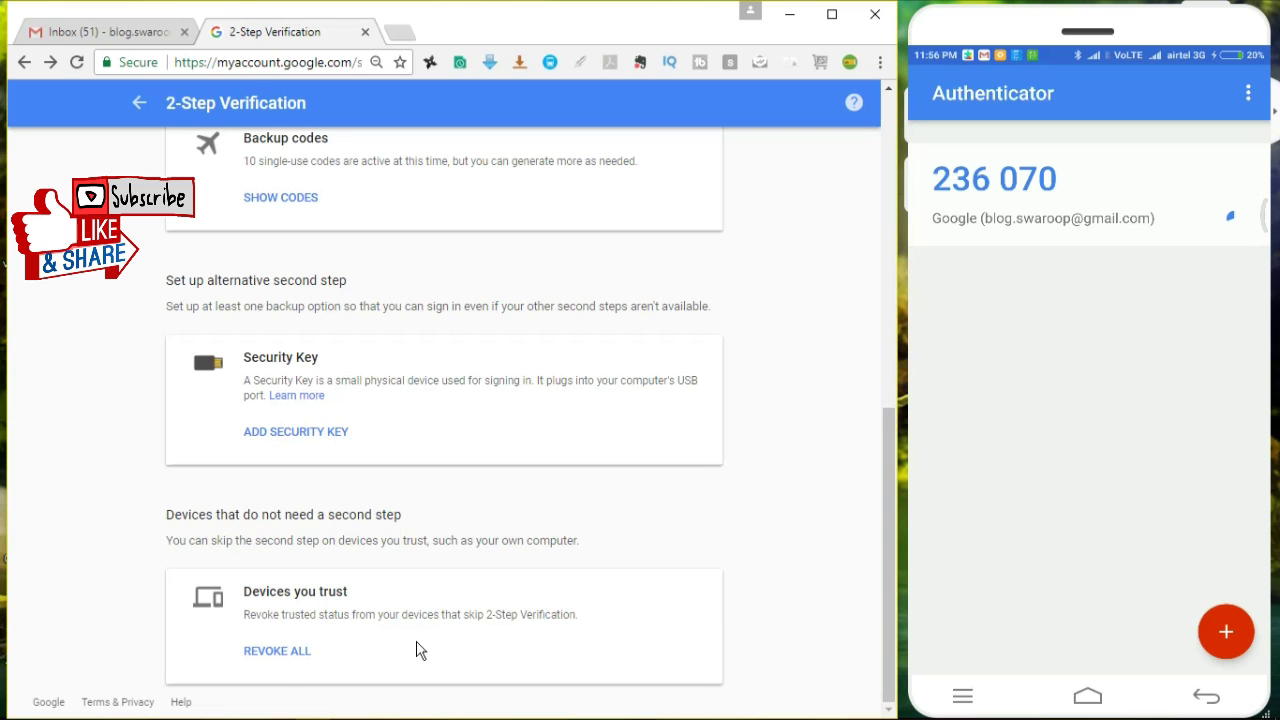
- Replace the old backup codes with a newly generated set and return to the 2-Step Verification overview
scroll(460, 614, up, 3)
scroll(460, 614, up, 4)
scroll(323, 471, down, 2)
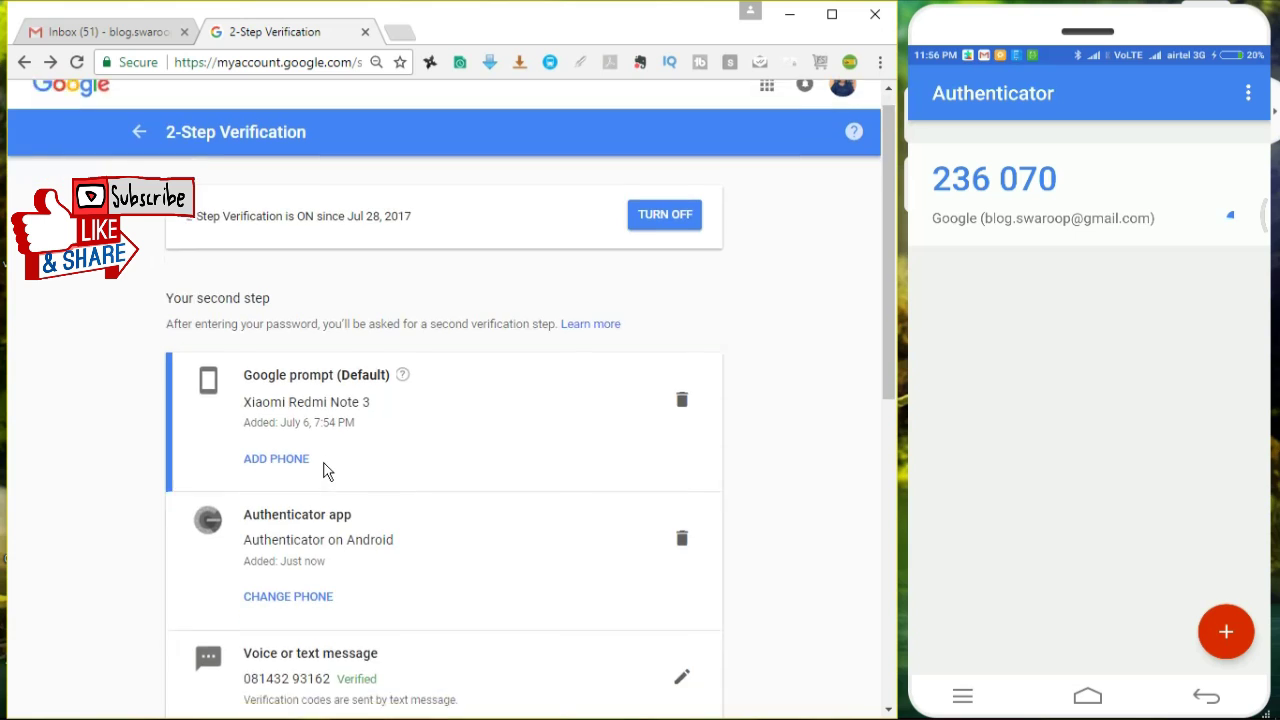
scroll(323, 334, down, 1)
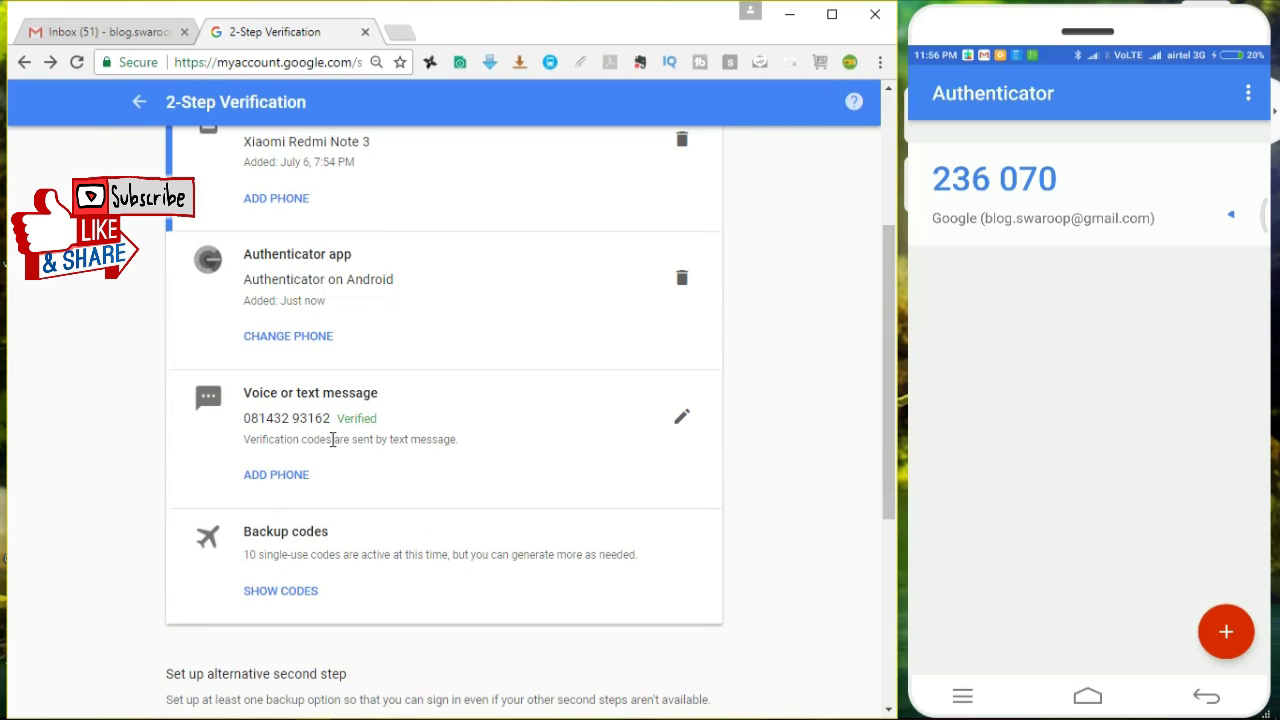
click(282, 591)
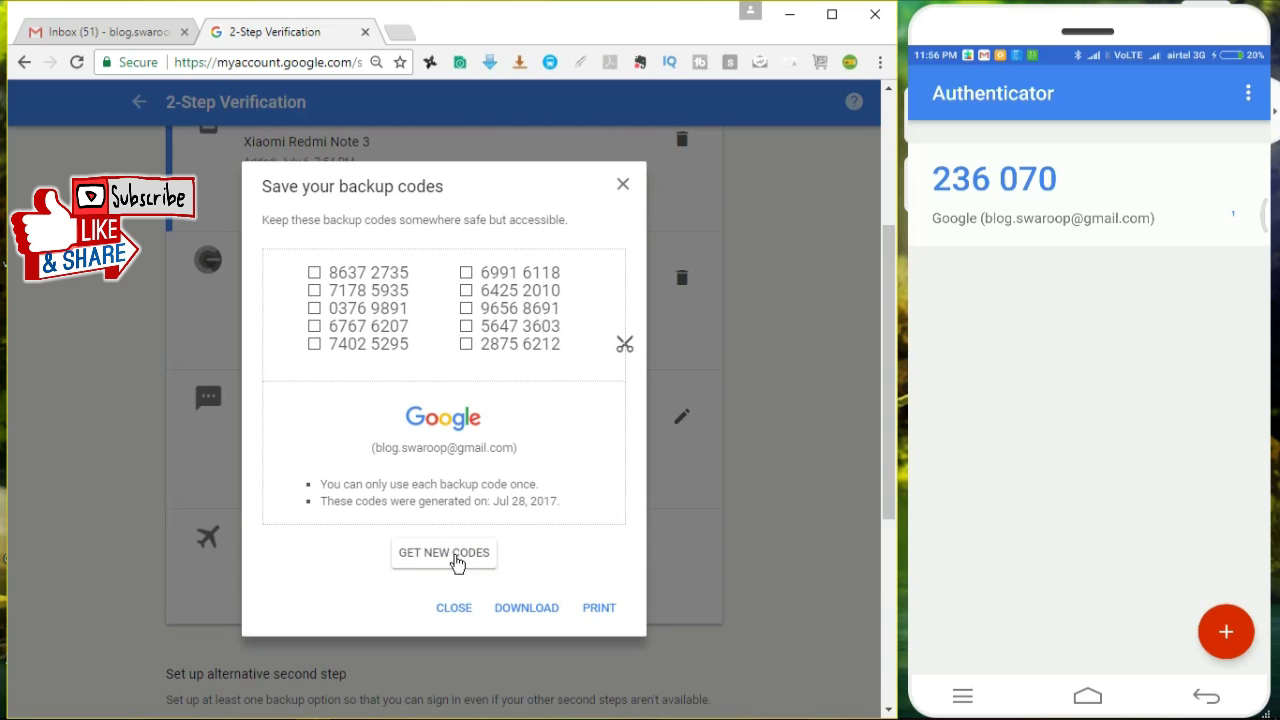
click(454, 556)
click(540, 446)
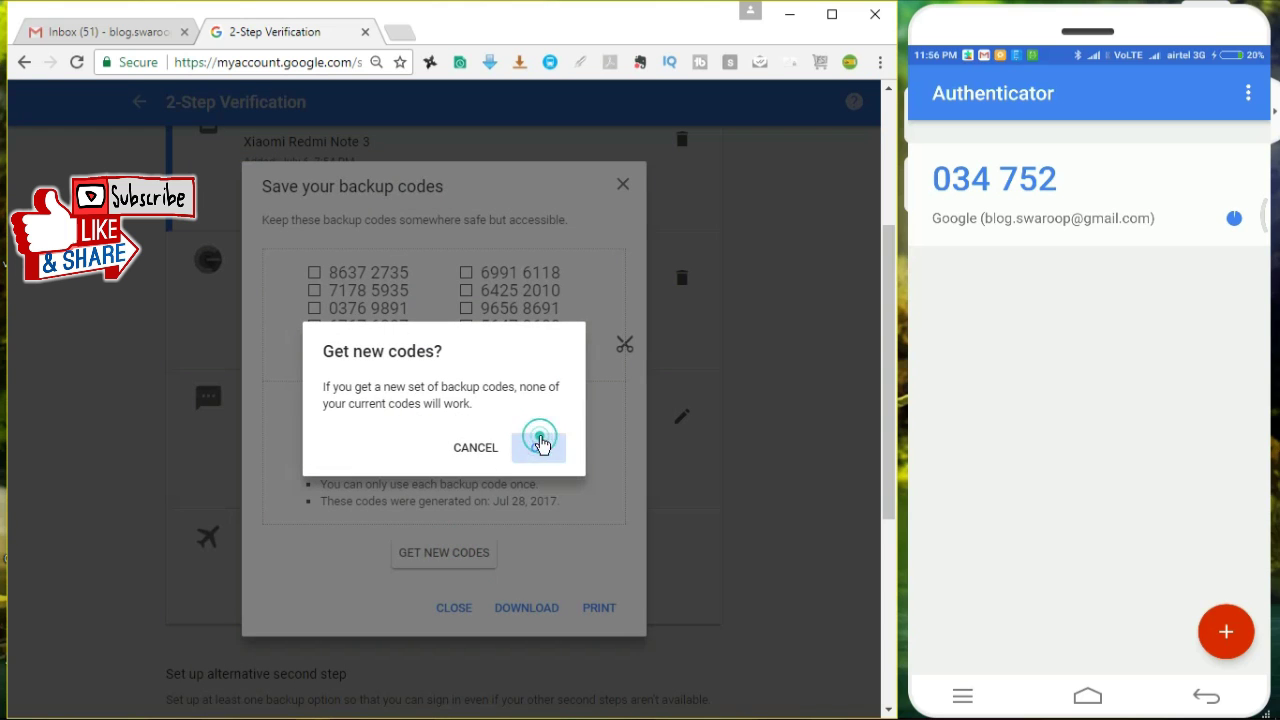
click(623, 184)
scroll(466, 520, up, 3)
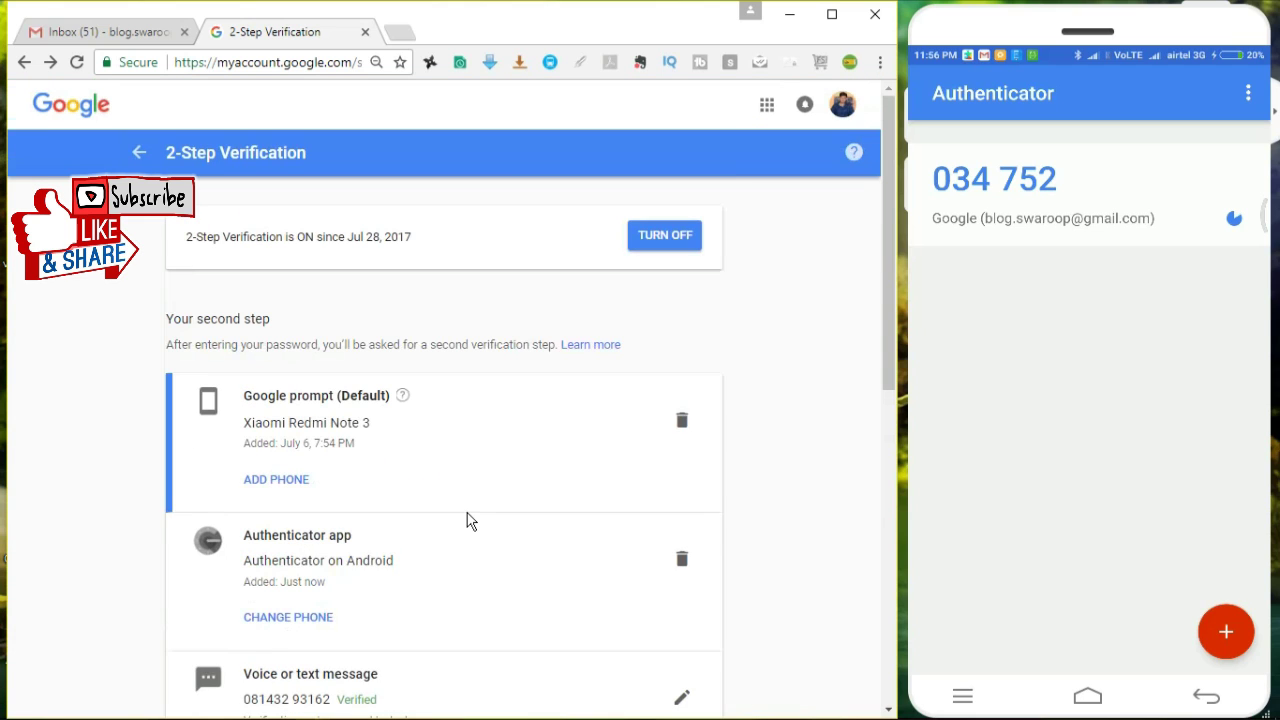